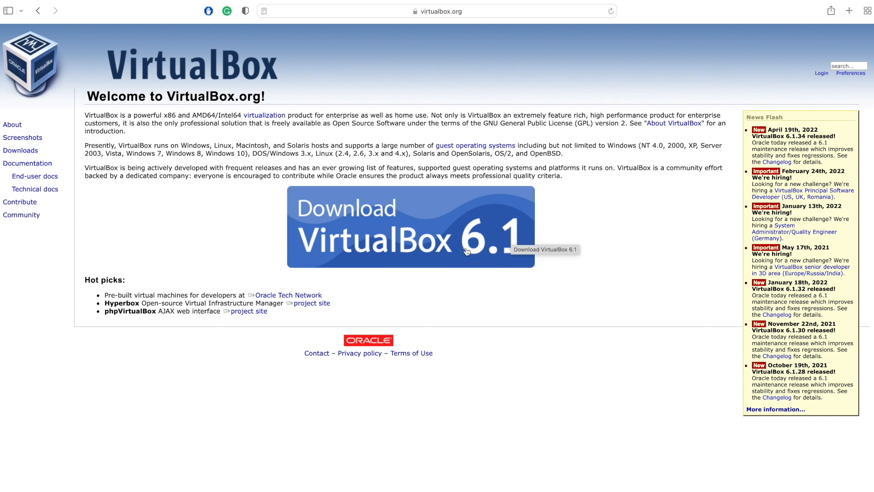
Download the VirtualBox 6.1.34 platform package for OS X hosts from the VirtualBox download page.
{"action": "left_click", "coordinate": [378, 232]}
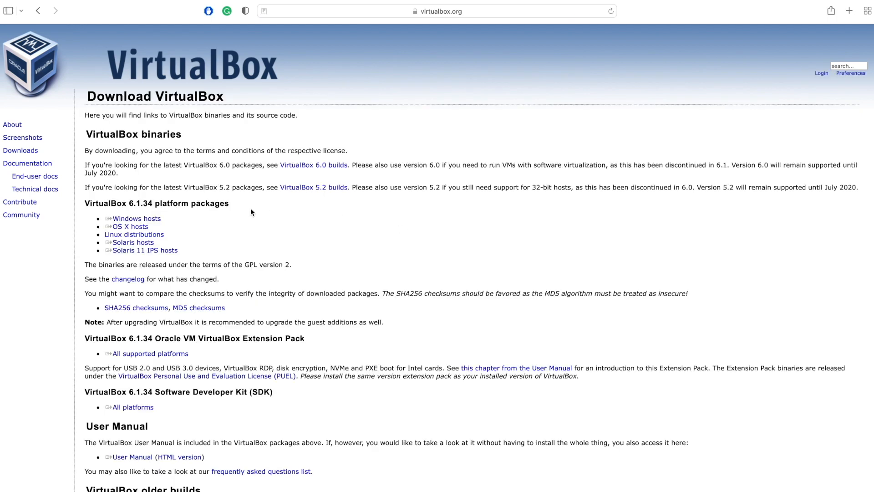
{"action": "left_click", "coordinate": [130, 235]}
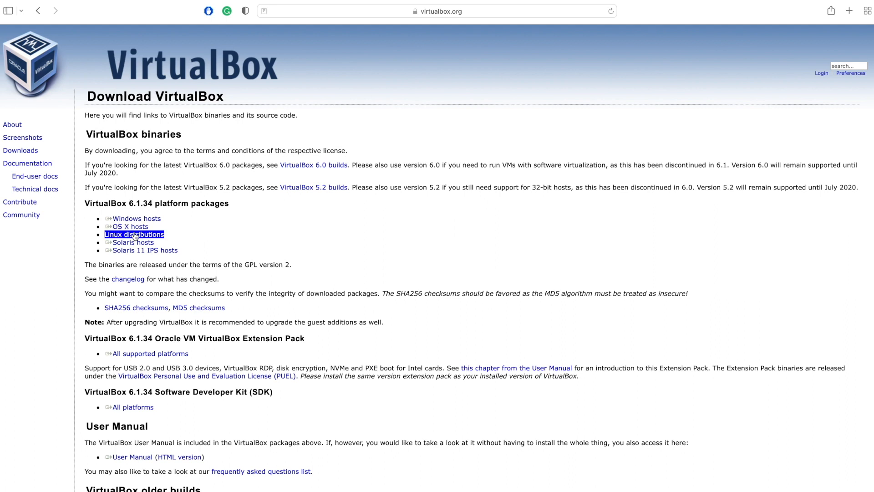
{"action": "left_click", "coordinate": [140, 230]}
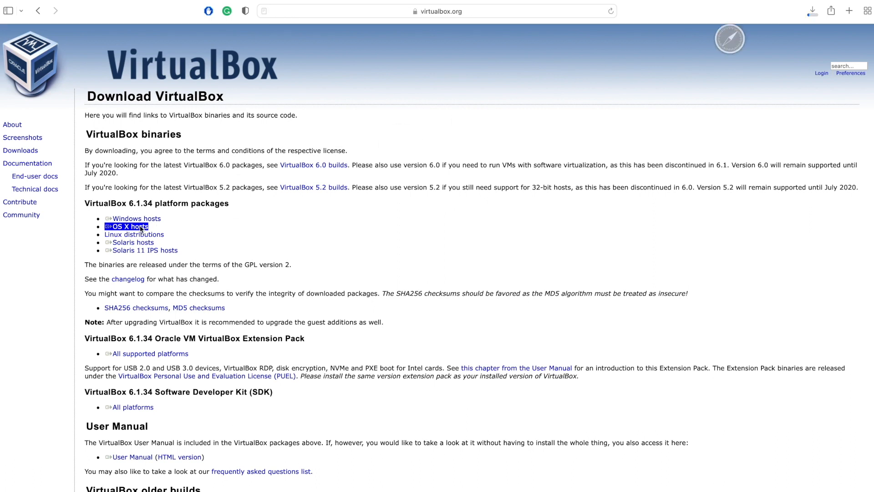
{"action": "left_click", "coordinate": [809, 10]}
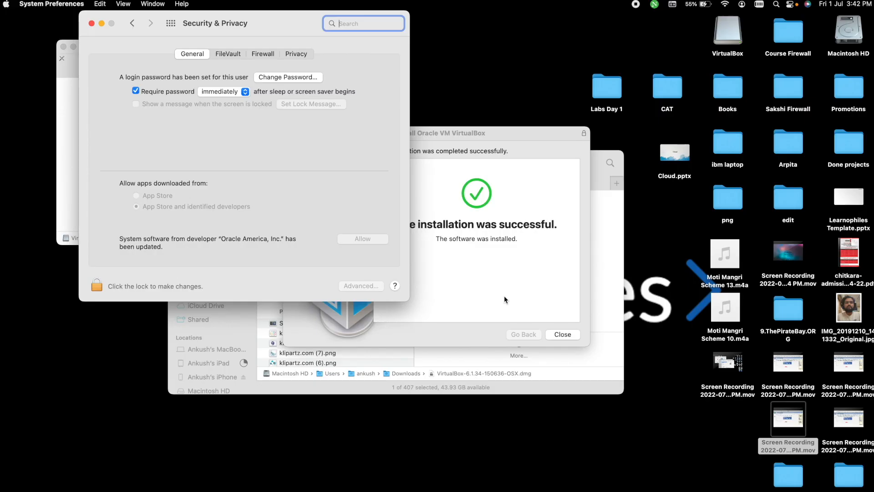
Unlock the Security & Privacy settings and allow system software from developer Oracle America, Inc.
{"action": "left_click", "coordinate": [64, 88]}
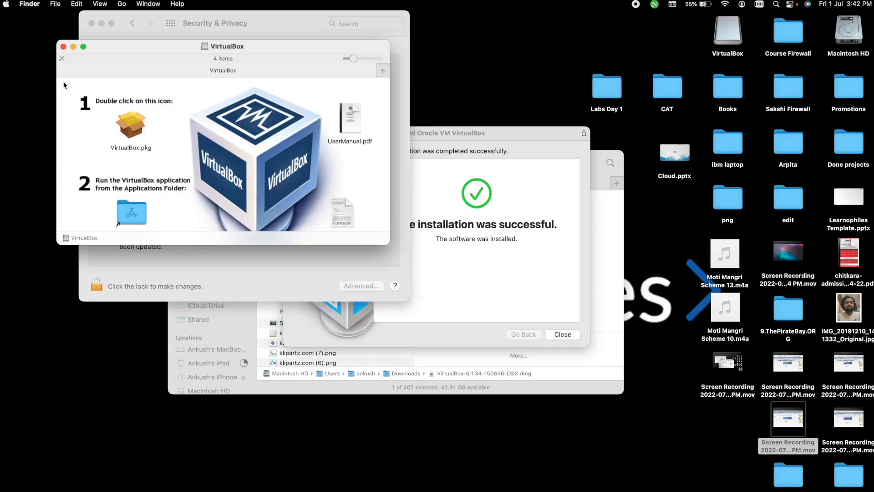
{"action": "left_click", "coordinate": [262, 385]}
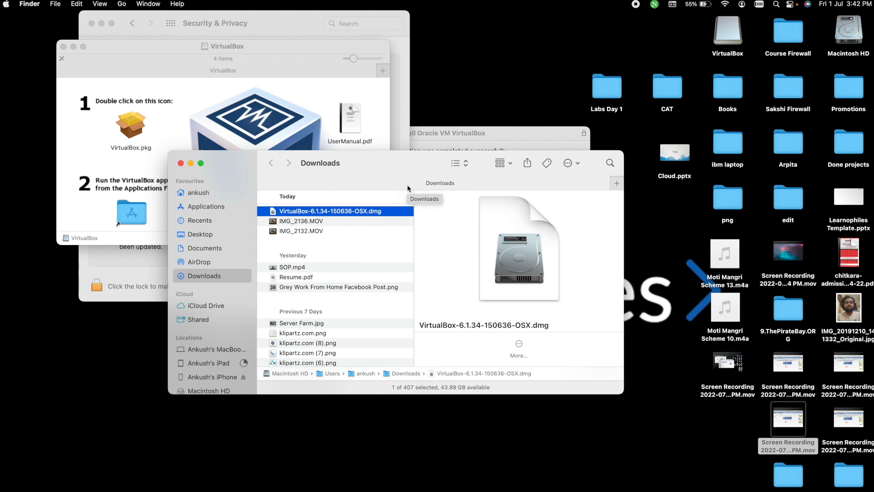
{"action": "left_click", "coordinate": [398, 66]}
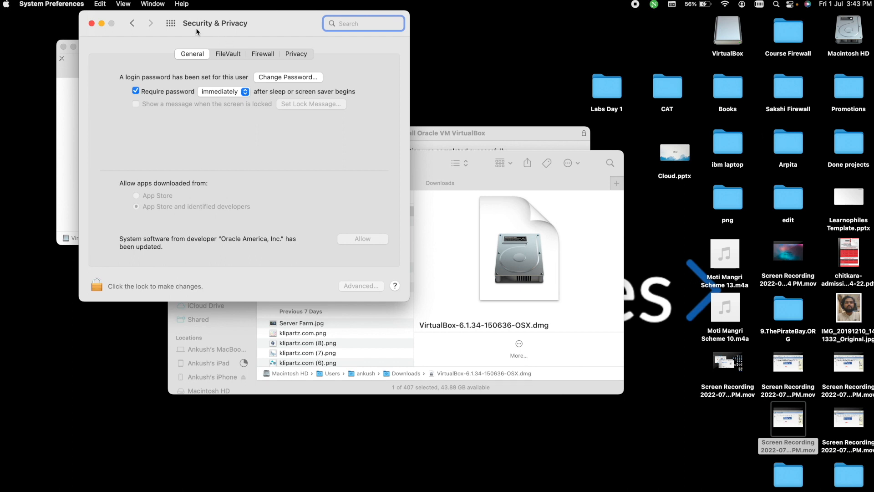
{"action": "left_click", "coordinate": [100, 284]}
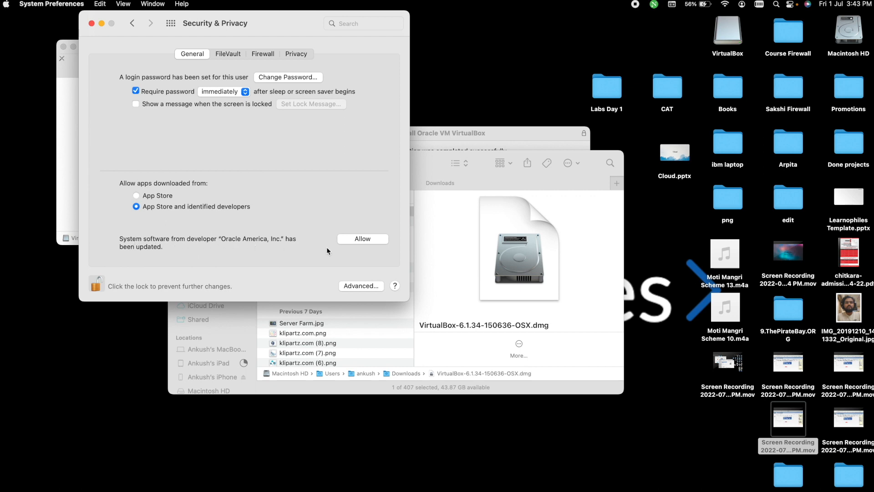
{"action": "left_click", "coordinate": [370, 239]}
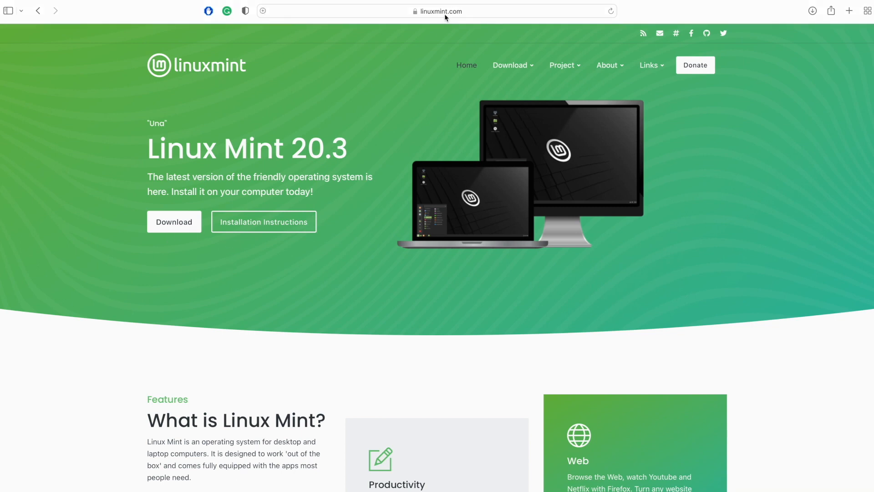
Open the download page for the Cinnamon Edition of Linux Mint 20.3 on linuxmint.com.
{"action": "left_click", "coordinate": [173, 225]}
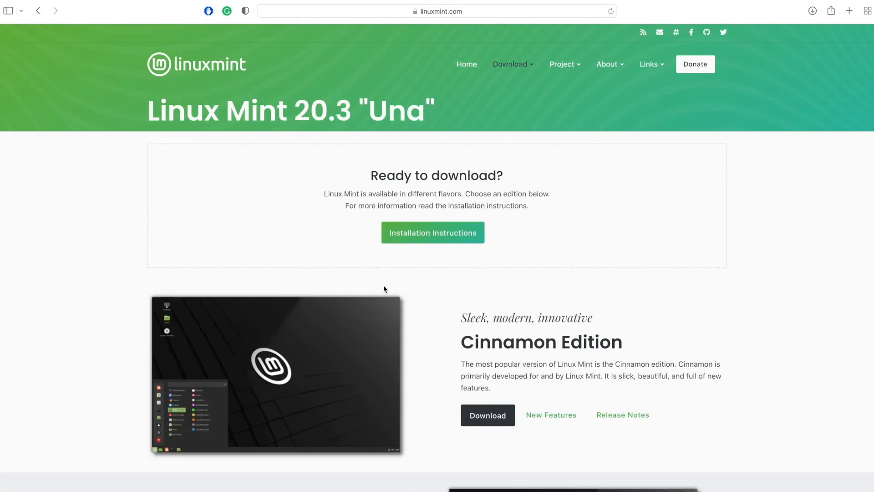
{"action": "scroll", "coordinate": [383, 289], "scroll_direction": "down", "scroll_amount": 5}
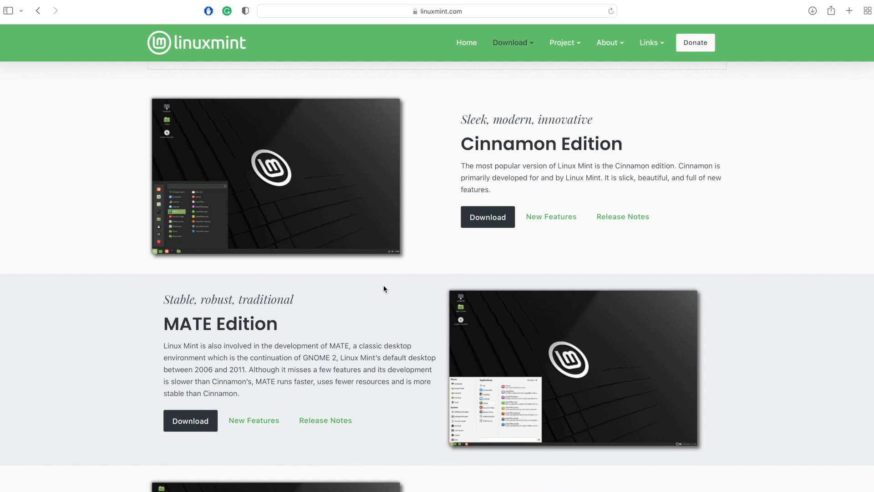
{"action": "scroll", "coordinate": [384, 288], "scroll_direction": "down", "scroll_amount": 2}
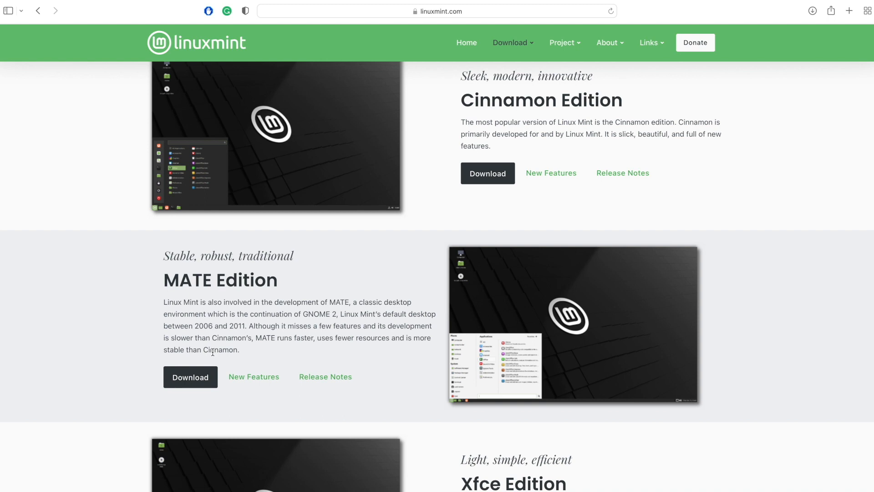
{"action": "scroll", "coordinate": [203, 390], "scroll_direction": "down", "scroll_amount": 3}
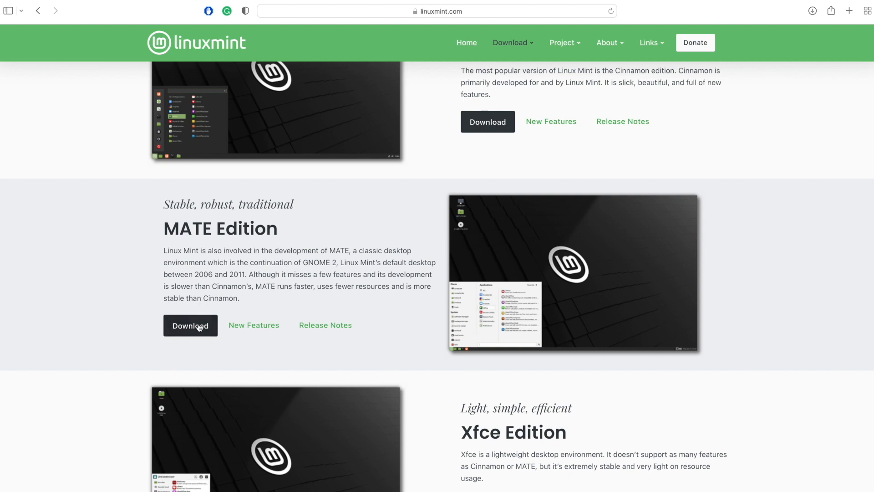
{"action": "scroll", "coordinate": [397, 180], "scroll_direction": "up", "scroll_amount": 5}
{"action": "left_click", "coordinate": [496, 211]}
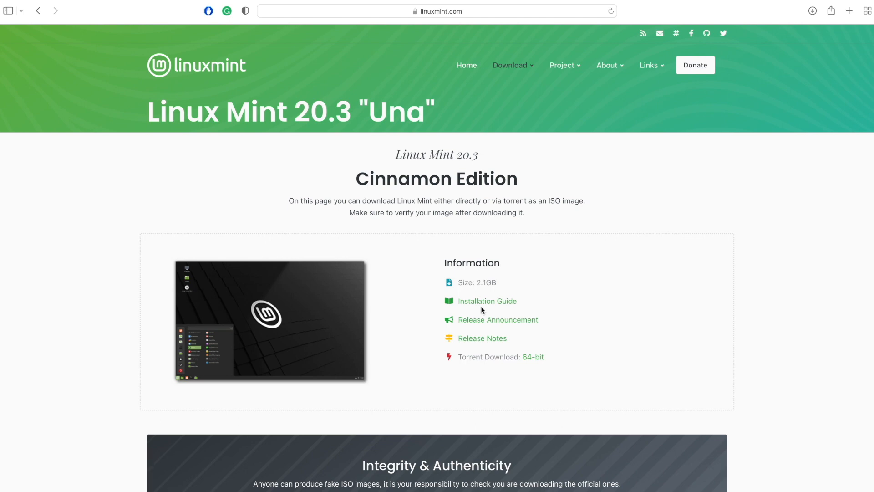
Launch VirtualBox and start creating a new virtual machine.
{"action": "key", "text": "super+space"}
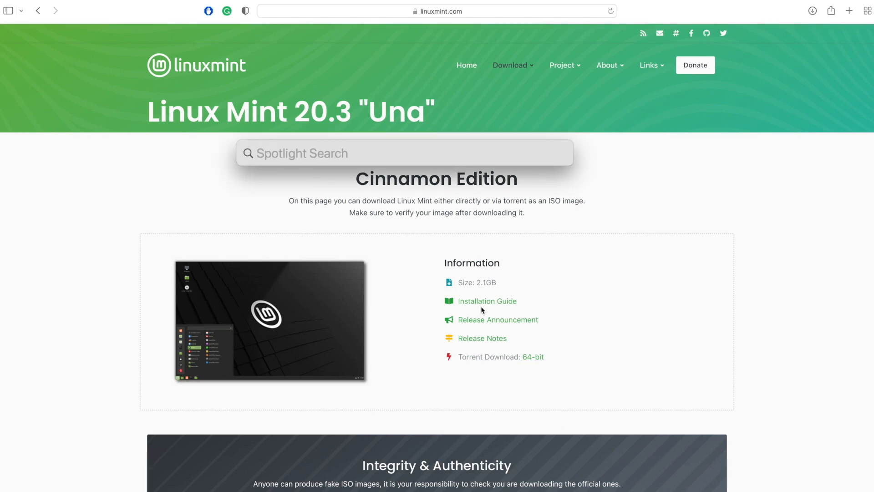
{"action": "type", "text": "virt"}
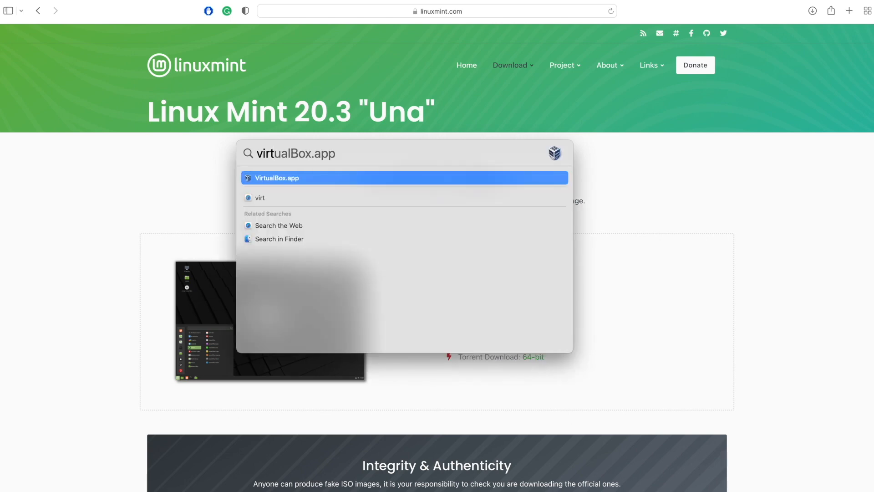
{"action": "key", "text": "Return"}
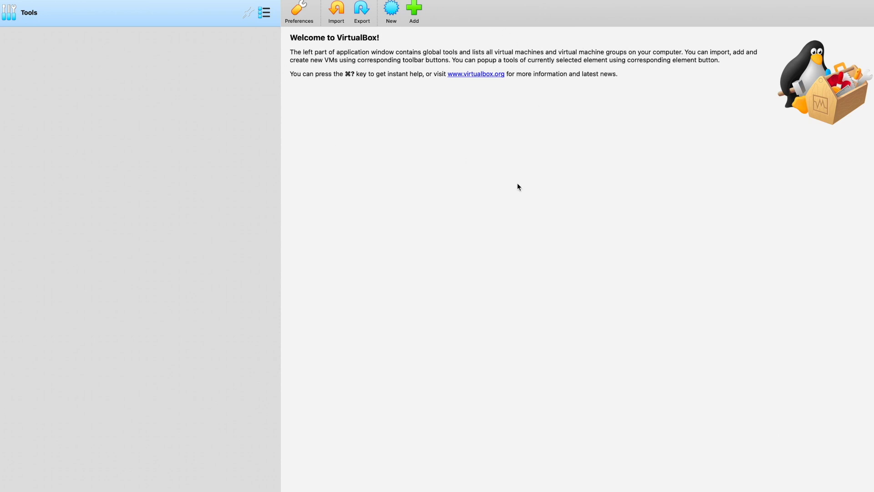
{"action": "left_click", "coordinate": [391, 8]}
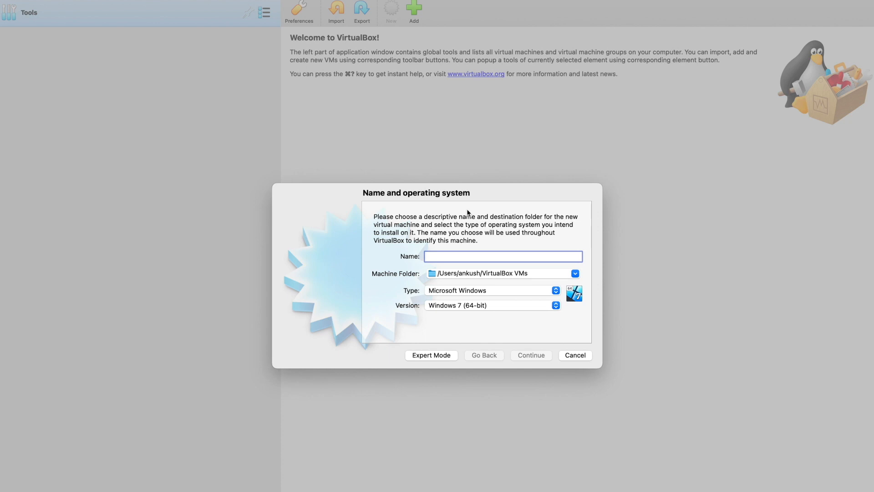
{"action": "type", "text": "Ankush"}
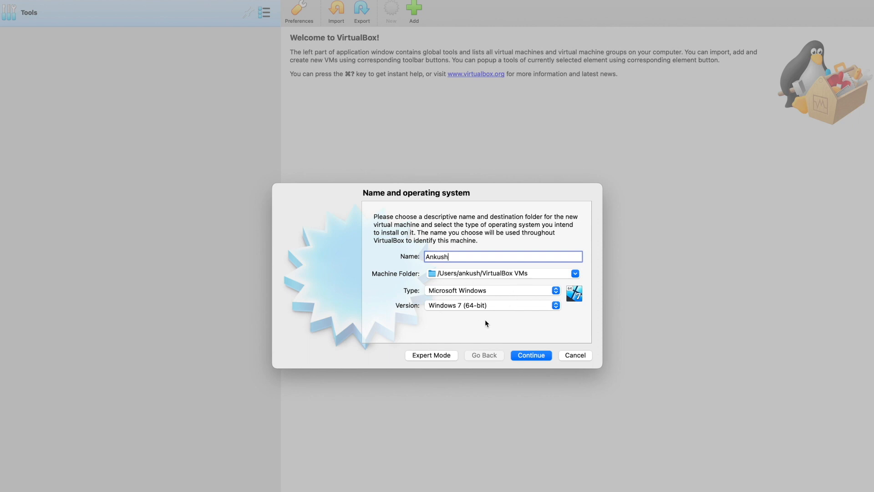
{"action": "left_click", "coordinate": [503, 291]}
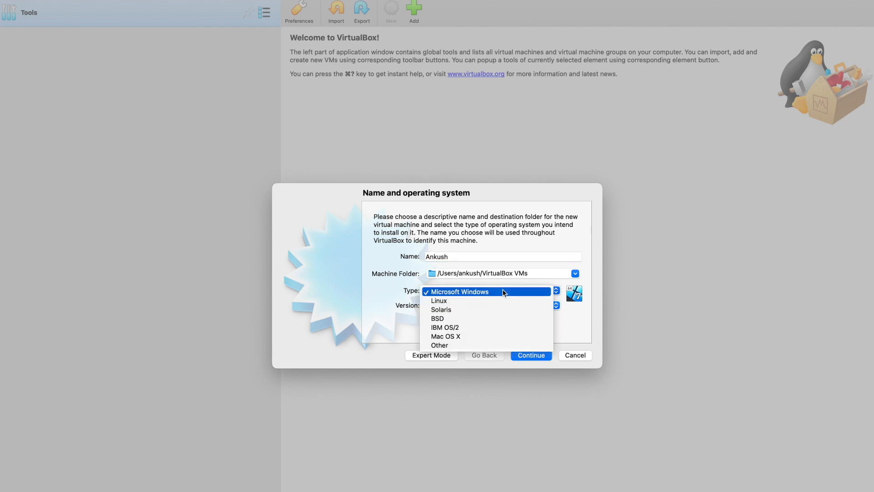
{"action": "left_click", "coordinate": [492, 301]}
{"action": "left_click", "coordinate": [494, 293]}
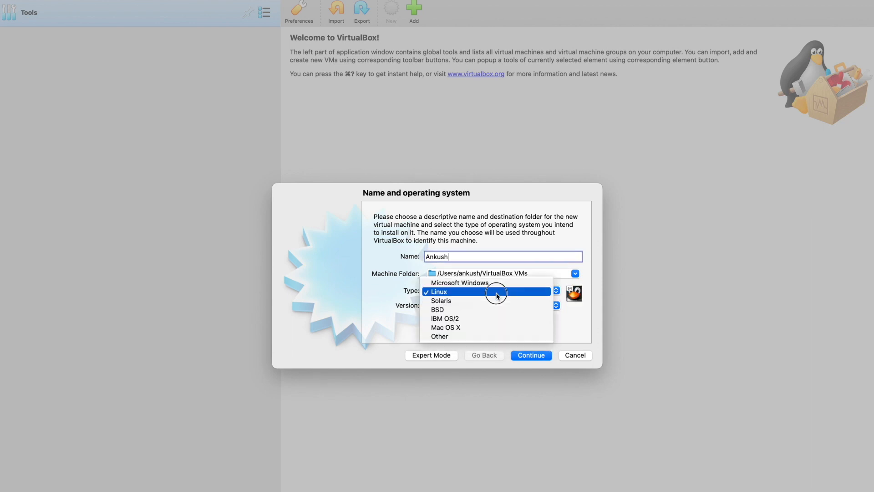
{"action": "left_click", "coordinate": [488, 313]}
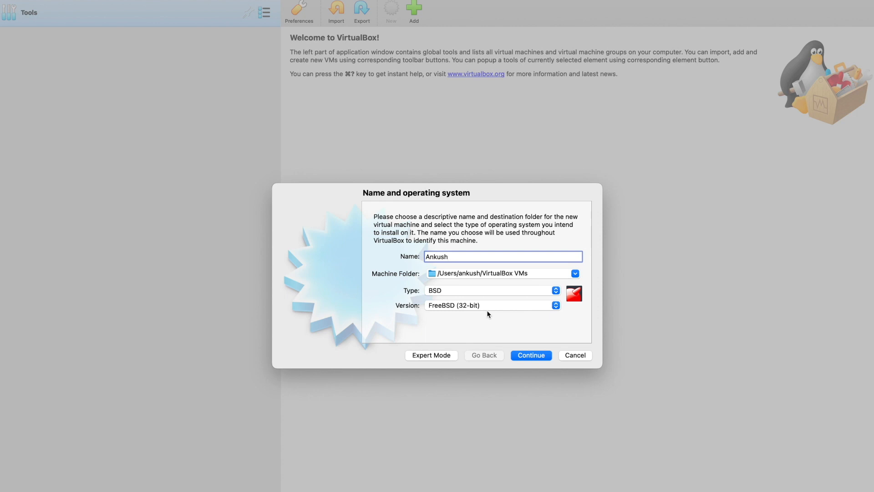
Name the virtual machine Mint, with type Linux and version Ubuntu (64-bit), and continue to the memory settings.
{"action": "key", "text": "BackSpace"}
{"action": "key", "text": "BackSpace"}
{"action": "key", "text": "BackSpace"}
{"action": "key", "text": "BackSpace"}
{"action": "key", "text": "BackSpace"}
{"action": "key", "text": "BackSpace"}
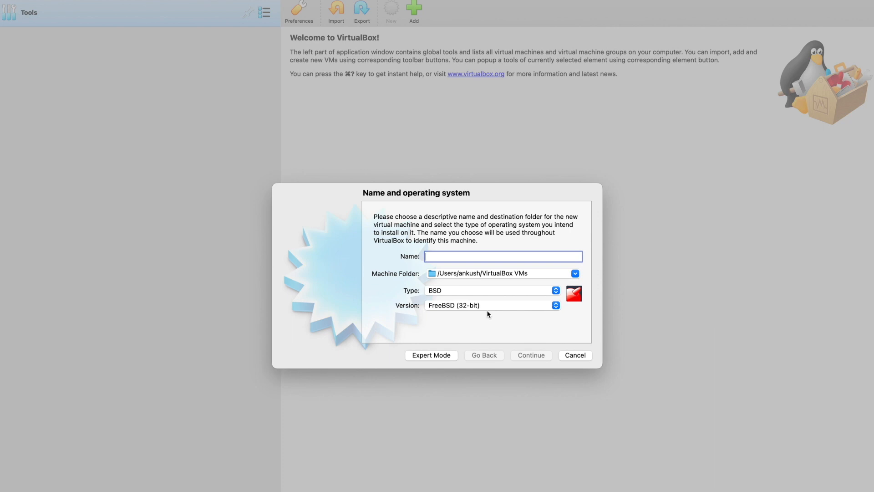
{"action": "type", "text": "Mint"}
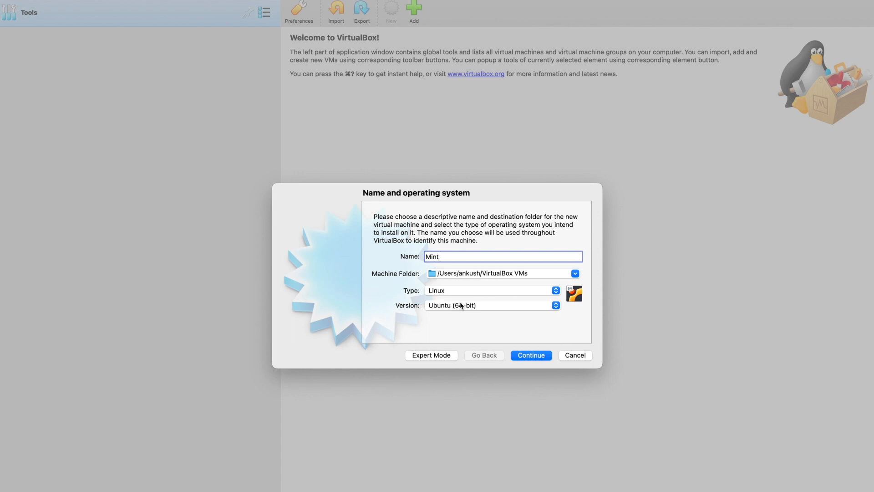
{"action": "left_click", "coordinate": [536, 356]}
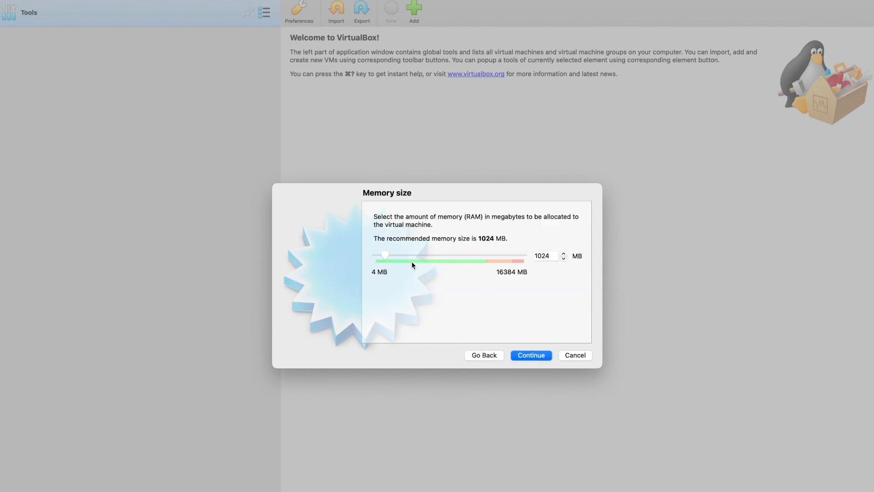
Raise the virtual machine's memory above the recommended 1024 MB and continue to the hard disk setup.
{"action": "left_click", "coordinate": [563, 254]}
{"action": "left_click", "coordinate": [564, 254]}
{"action": "left_click_drag", "start_coordinate": [385, 255], "coordinate": [396, 261]}
{"action": "left_click", "coordinate": [532, 357]}
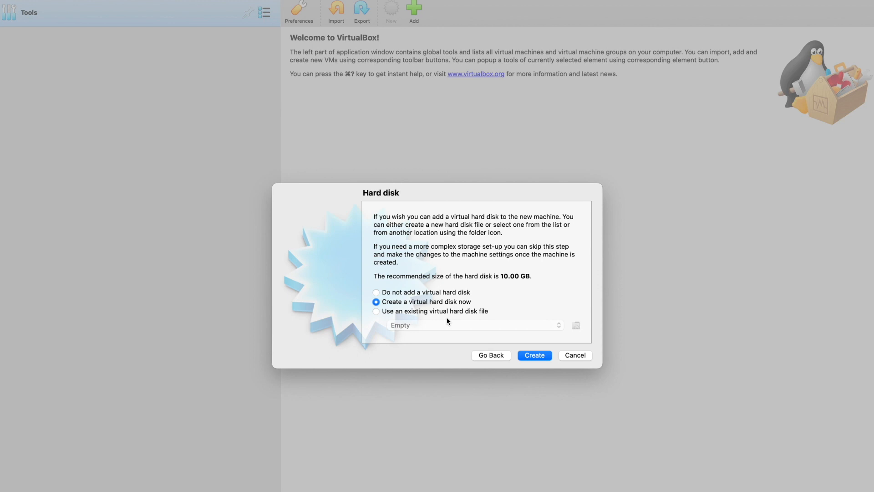
Choose to create a new virtual hard disk in VDI format with dynamically allocated storage.
{"action": "left_click", "coordinate": [540, 356]}
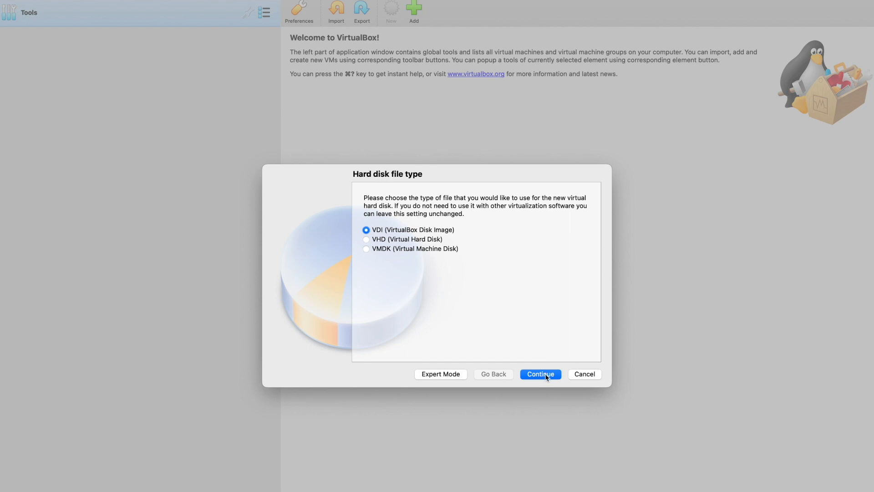
{"action": "left_click", "coordinate": [541, 374]}
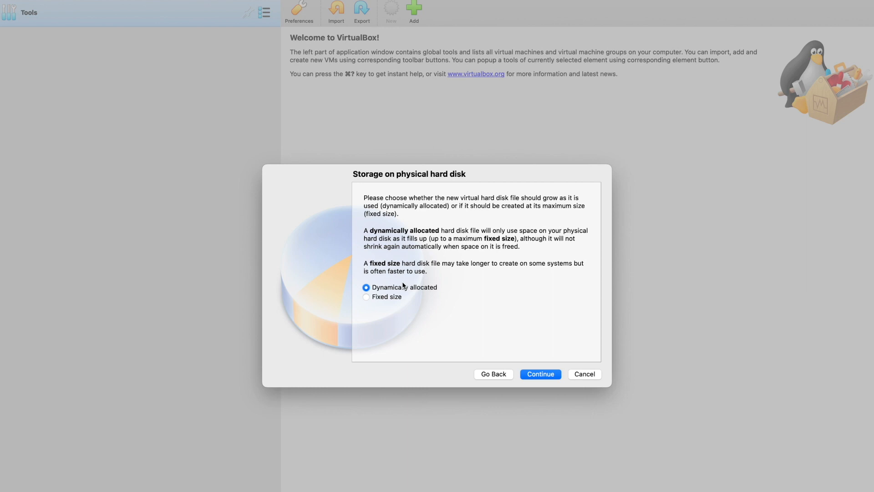
{"action": "left_click", "coordinate": [545, 373]}
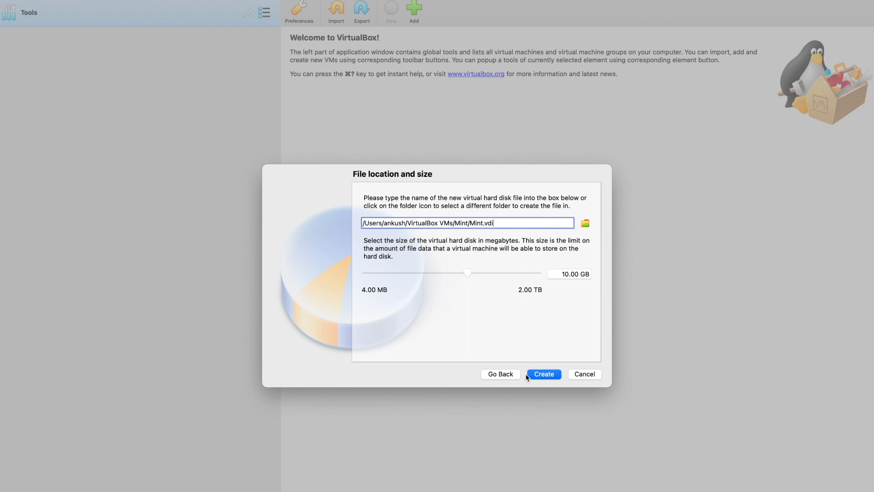
Set the virtual hard disk's size to 20.00 GB and create the disk.
{"action": "left_click", "coordinate": [508, 375]}
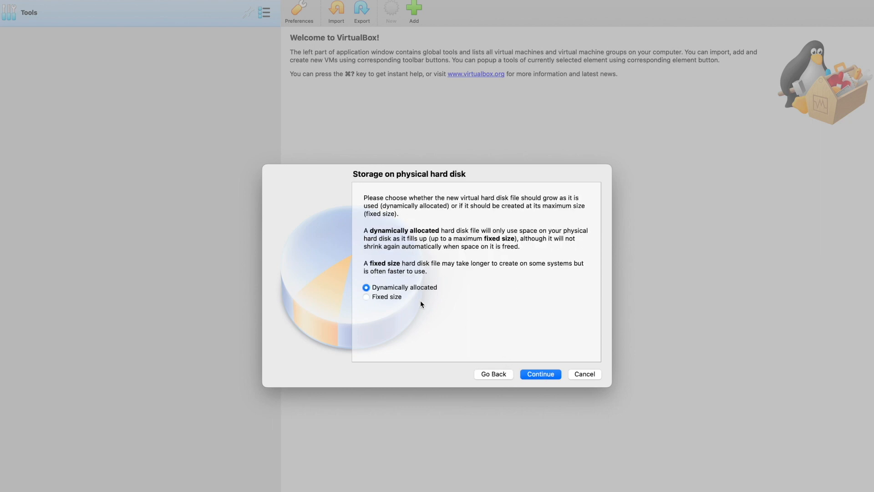
{"action": "left_click", "coordinate": [542, 374]}
{"action": "left_click", "coordinate": [570, 274]}
{"action": "key", "text": "BackSpace"}
{"action": "type", "text": "20.00 GB"}
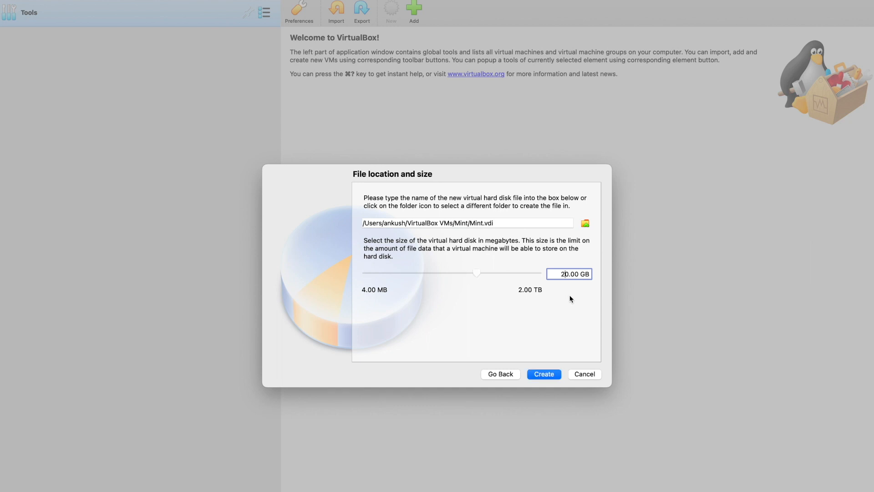
{"action": "left_click", "coordinate": [546, 375]}
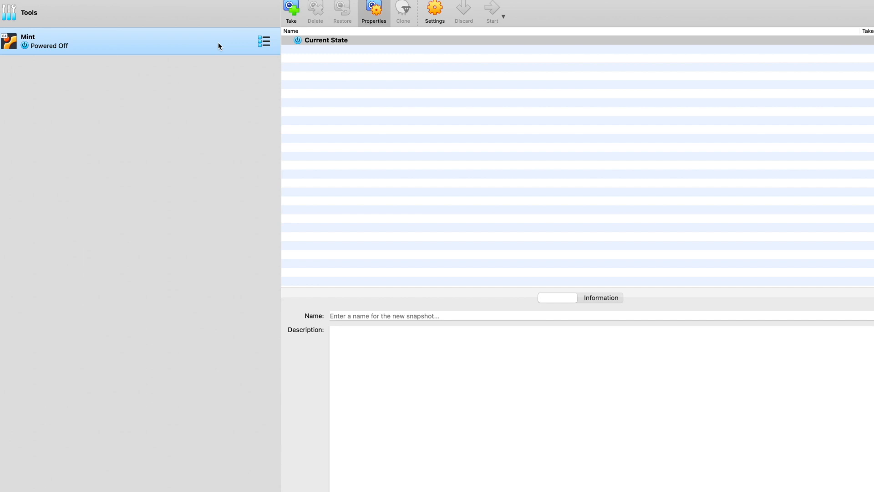
Start the Mint virtual machine and boot it from linuxmint-20.3-cinnamon-64bit.iso in the OS folder inside Labs Day 1.
{"action": "double_click", "coordinate": [218, 45]}
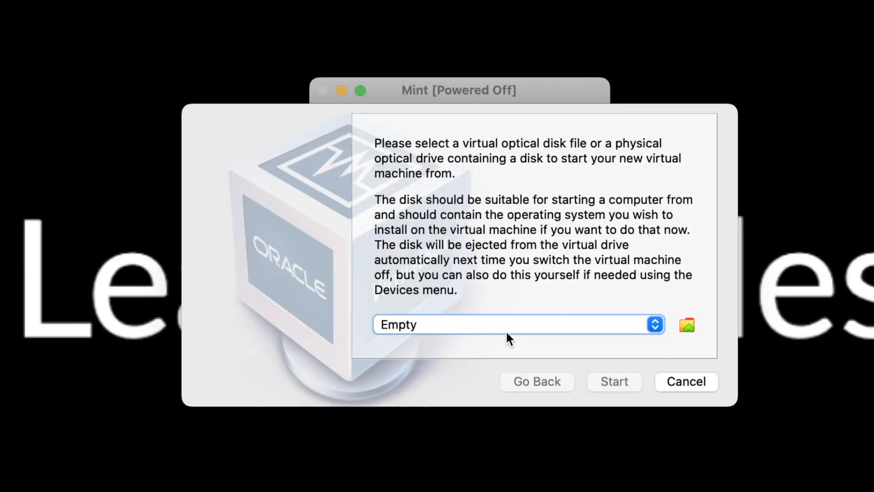
{"action": "left_click", "coordinate": [687, 325]}
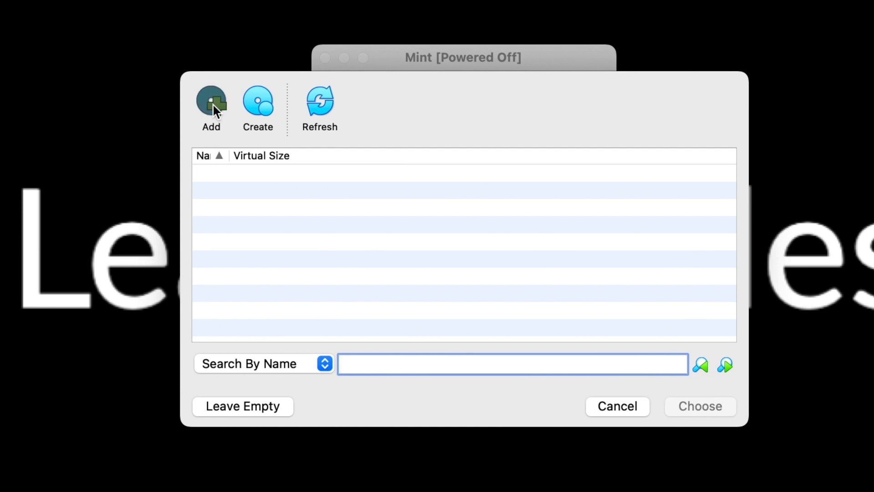
{"action": "left_click", "coordinate": [212, 103]}
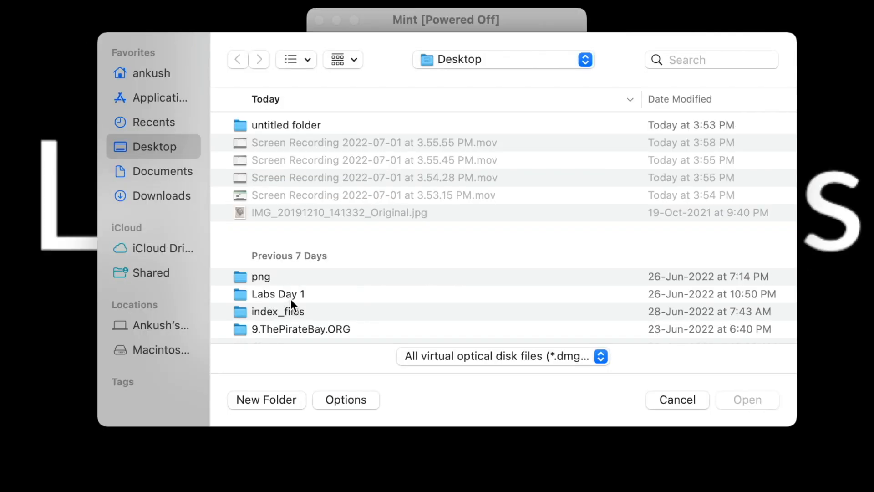
{"action": "double_click", "coordinate": [290, 297]}
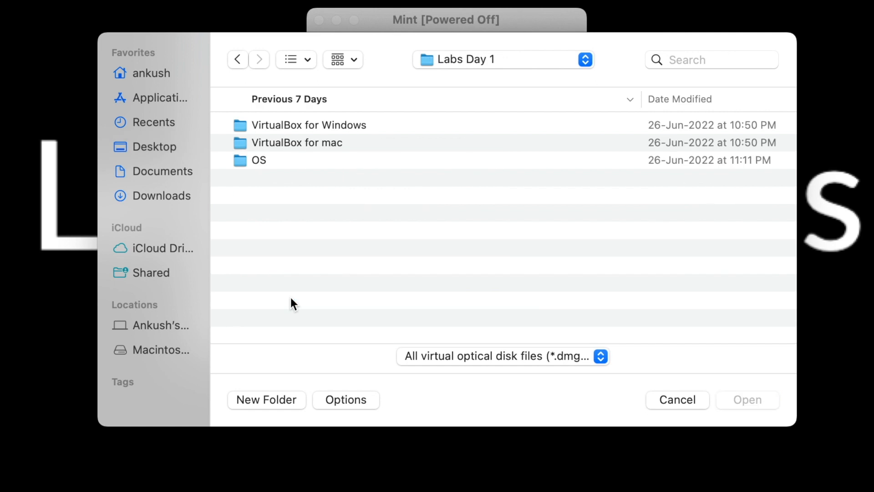
{"action": "double_click", "coordinate": [303, 161]}
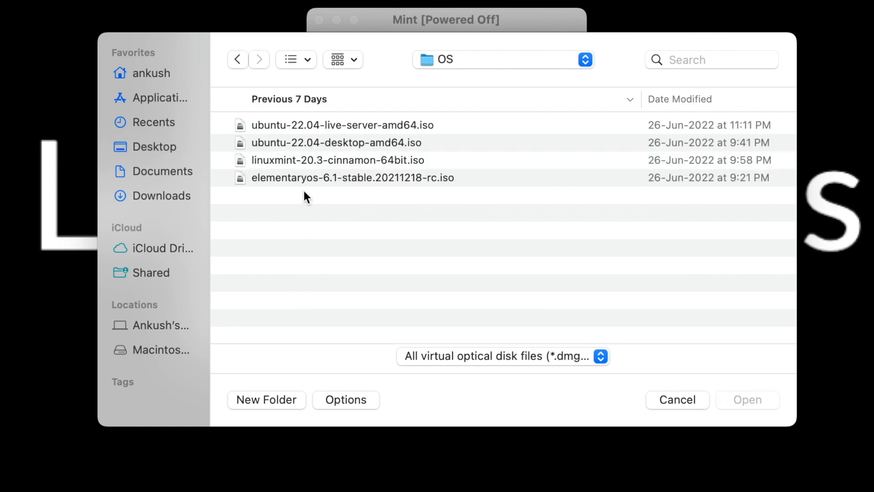
{"action": "left_click", "coordinate": [305, 159]}
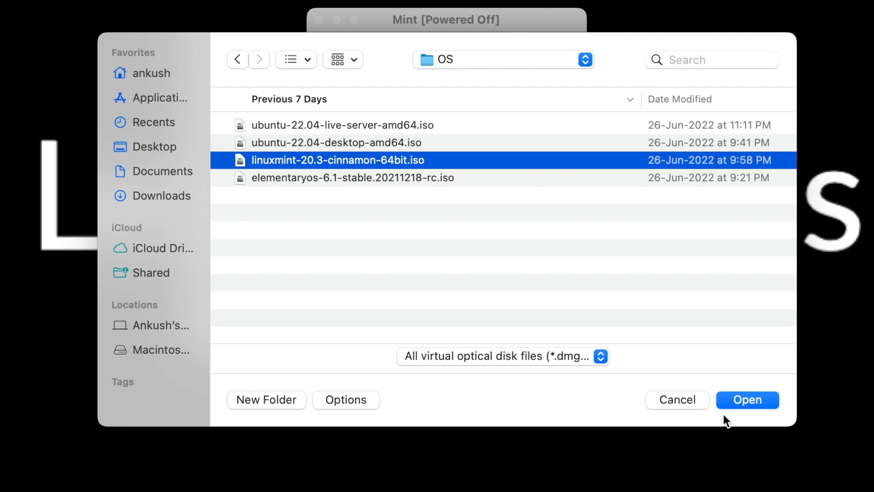
{"action": "left_click", "coordinate": [745, 406]}
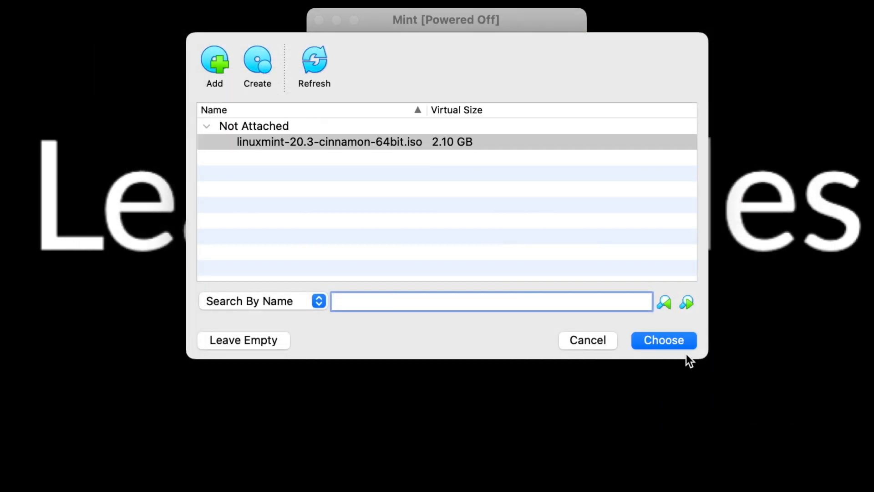
{"action": "left_click", "coordinate": [649, 337]}
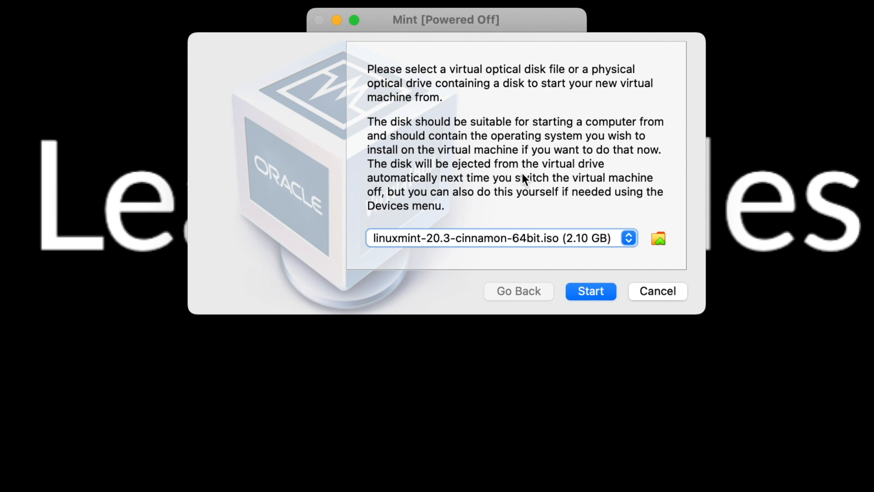
{"action": "left_click", "coordinate": [599, 293]}
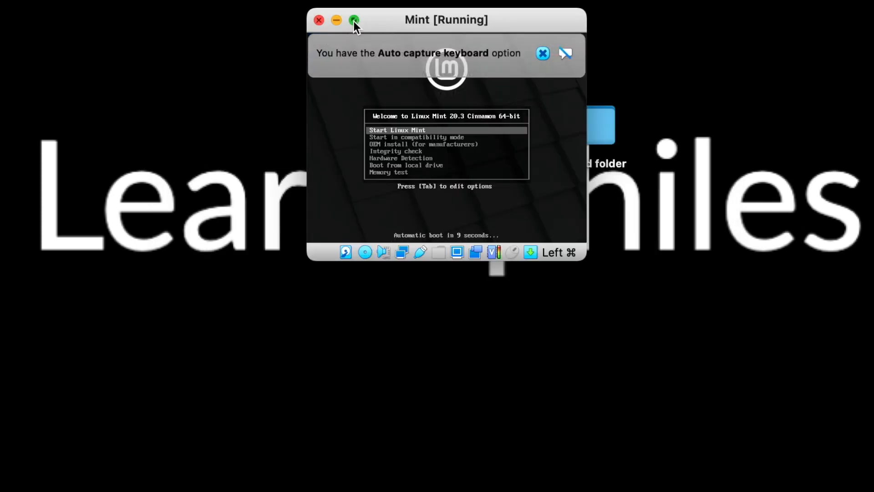
Switch the running Mint virtual machine to full-screen mode and let it capture the mouse and keyboard.
{"action": "left_click", "coordinate": [354, 21]}
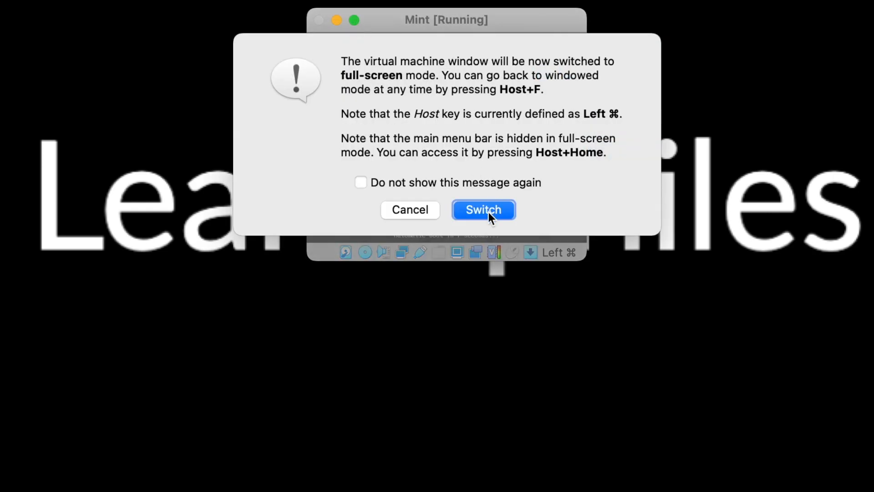
{"action": "left_click", "coordinate": [486, 210]}
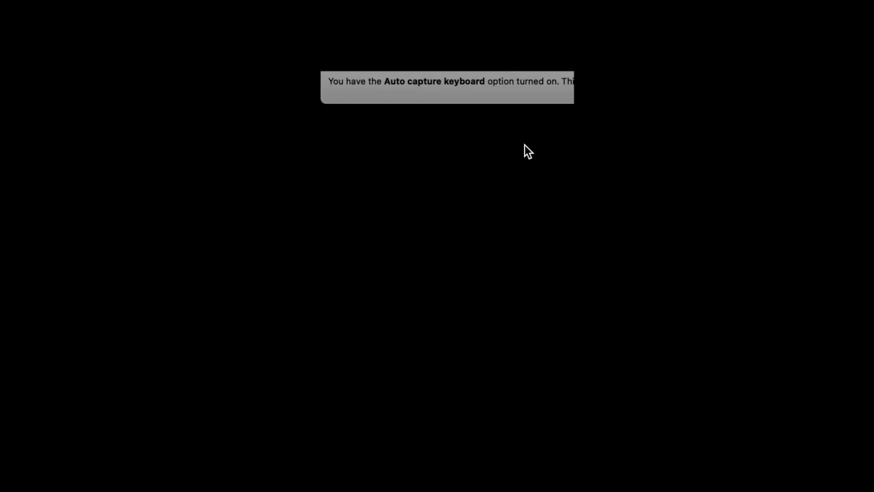
{"action": "left_click", "coordinate": [449, 165]}
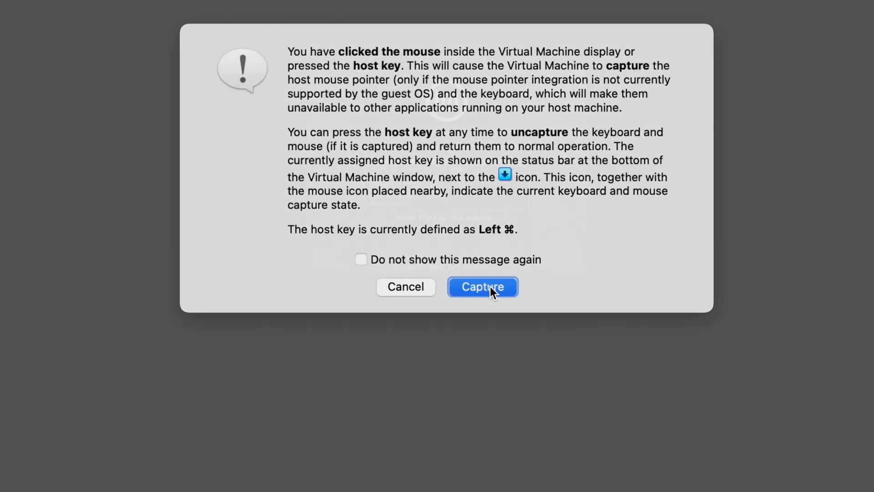
{"action": "left_click", "coordinate": [490, 286]}
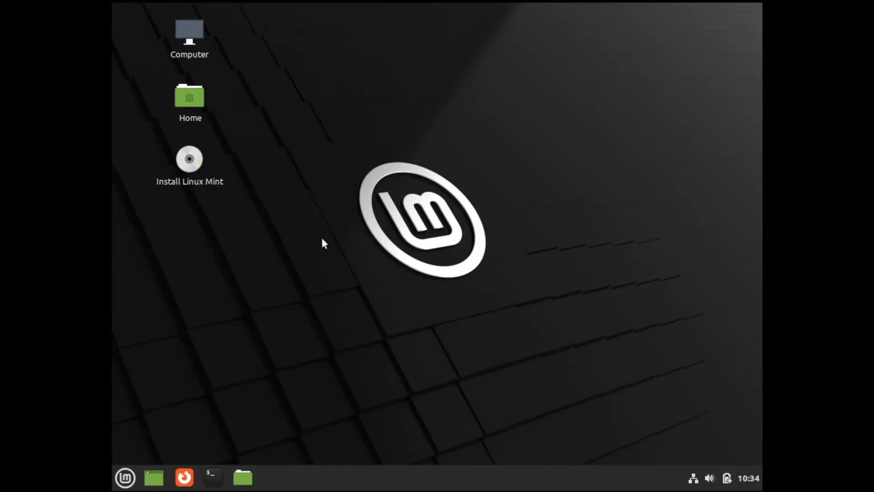
Launch the Linux Mint installer from the live desktop and accept English as the language and English (US) as the keyboard layout.
{"action": "double_click", "coordinate": [197, 169]}
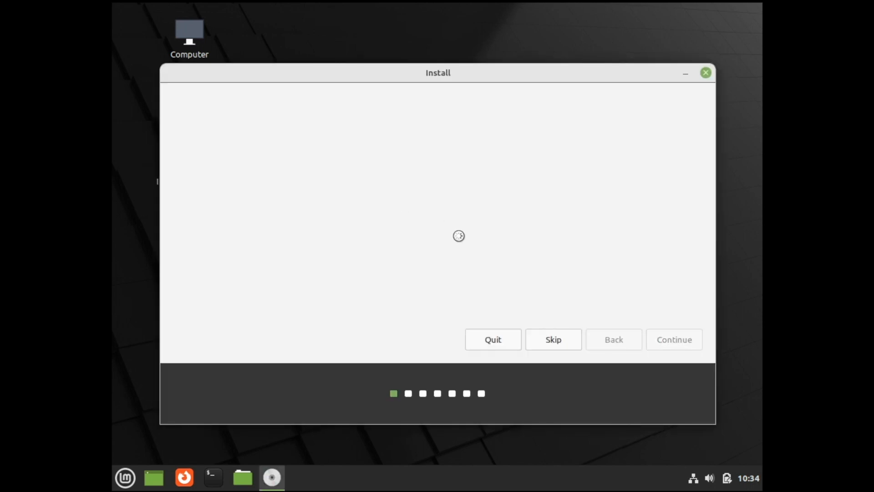
{"action": "left_click", "coordinate": [562, 342]}
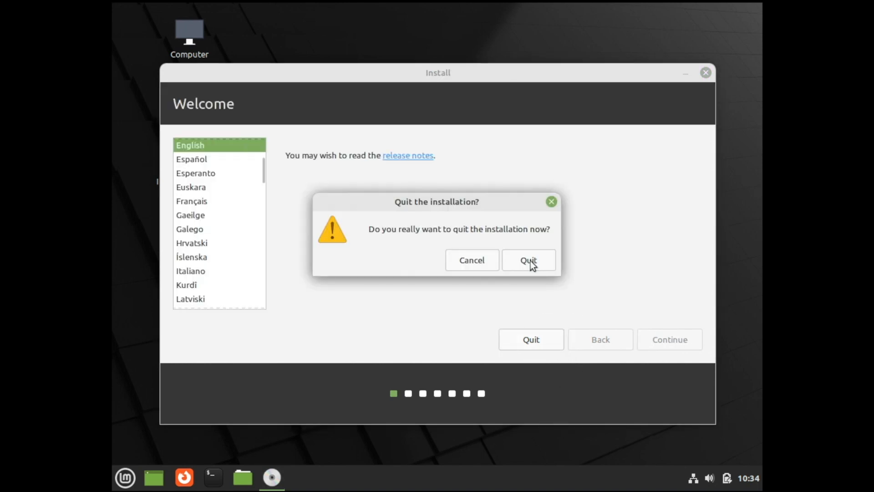
{"action": "left_click", "coordinate": [485, 265]}
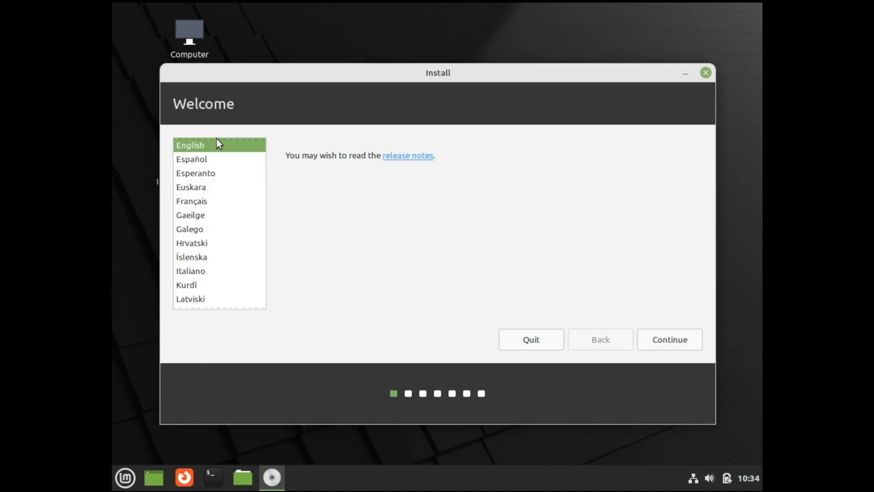
{"action": "left_click", "coordinate": [671, 344]}
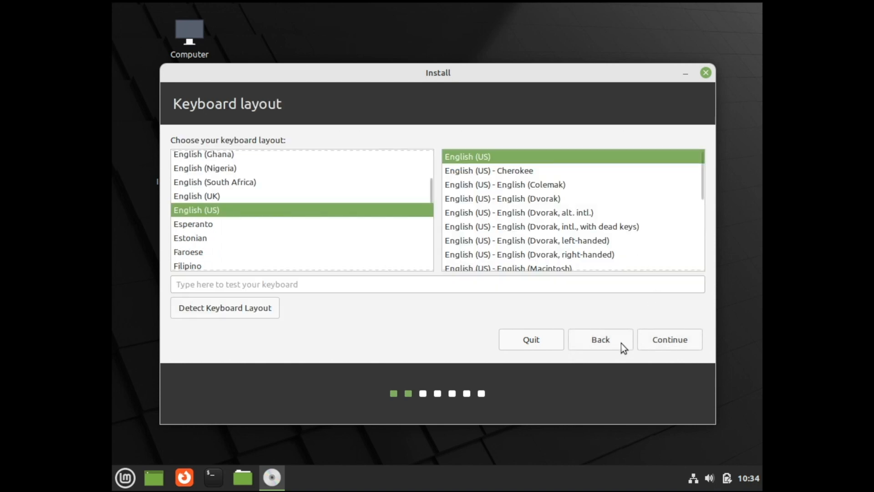
{"action": "left_click", "coordinate": [664, 342]}
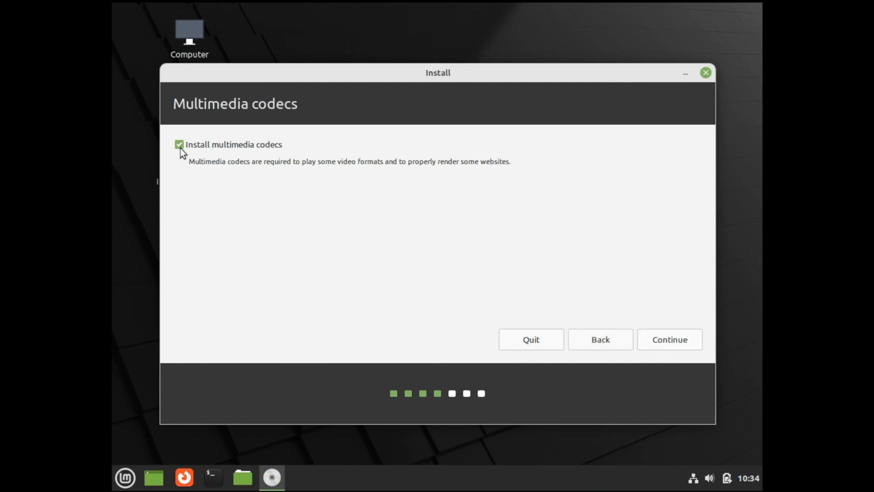
Include the multimedia codecs, choose to erase the disk and install Linux Mint, and confirm writing the changes to disk.
{"action": "left_click", "coordinate": [665, 342]}
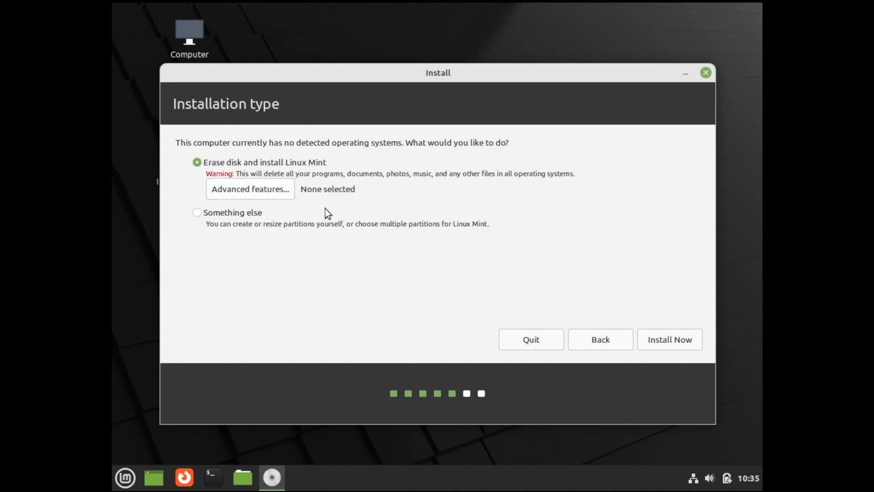
{"action": "left_click", "coordinate": [662, 340]}
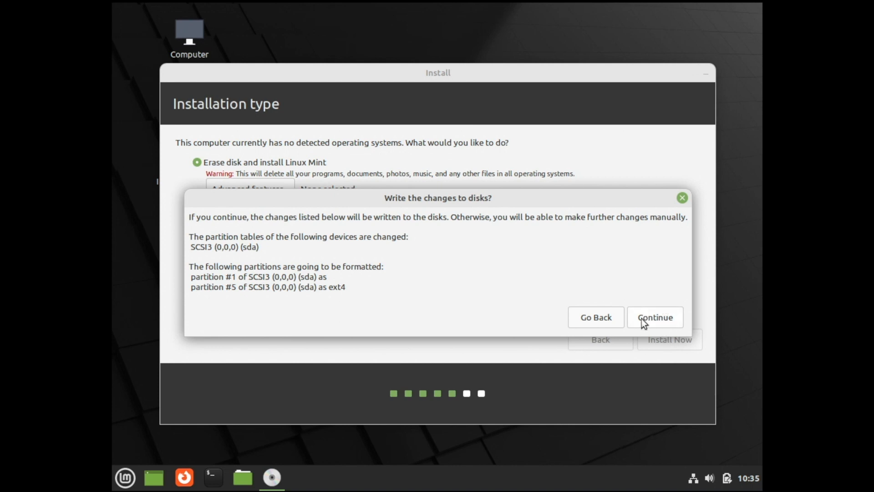
{"action": "left_click", "coordinate": [675, 316]}
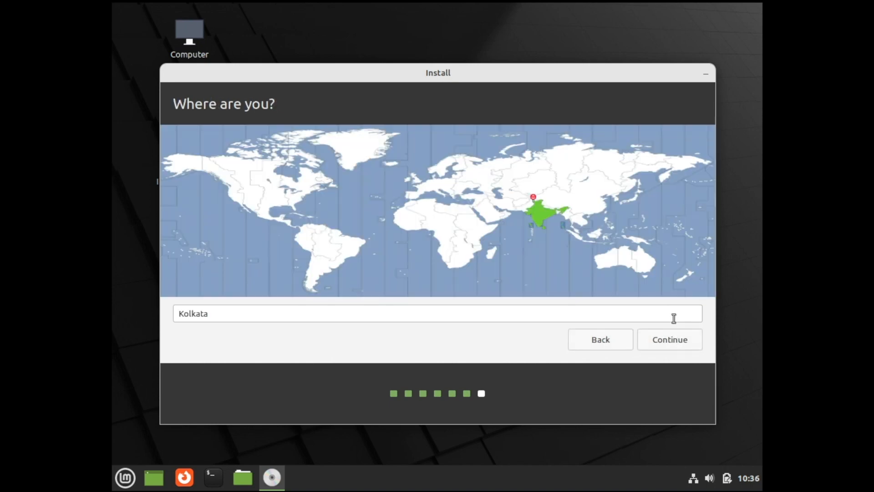
Set the installation's location to Kolkata on the world map and continue to the user account details.
{"action": "left_click", "coordinate": [537, 213]}
{"action": "left_click", "coordinate": [539, 217]}
{"action": "left_click", "coordinate": [682, 342]}
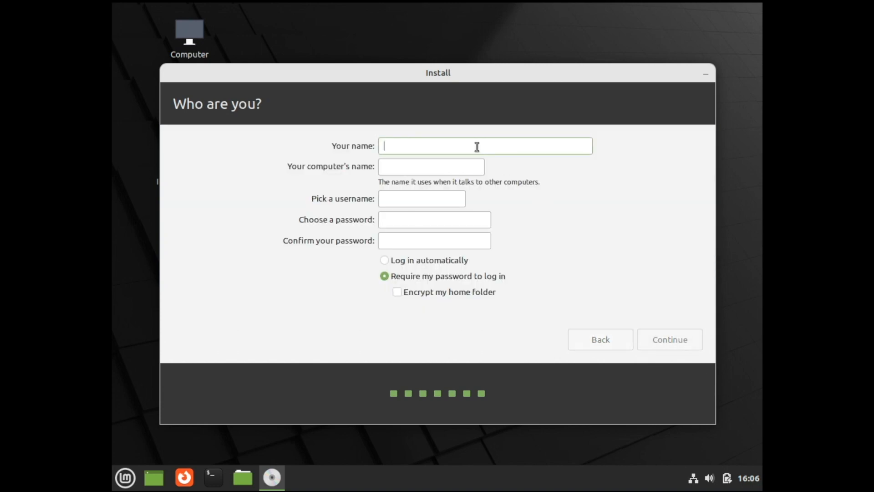
Create the user account with the name mint, enter and confirm the account password, and continue the installation.
{"action": "type", "text": "min"}
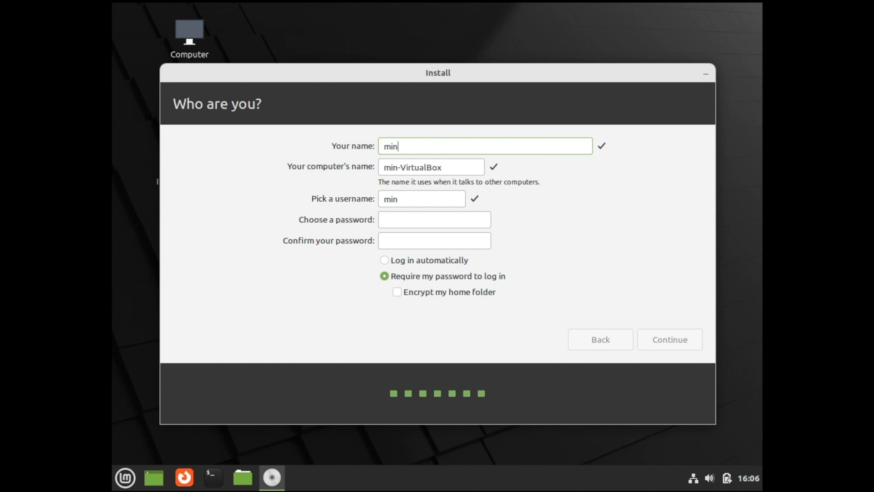
{"action": "type", "text": "t"}
{"action": "left_click", "coordinate": [441, 221]}
{"action": "type", "text": "abc"}
{"action": "key", "text": "BackSpace"}
{"action": "key", "text": "BackSpace"}
{"action": "key", "text": "BackSpace"}
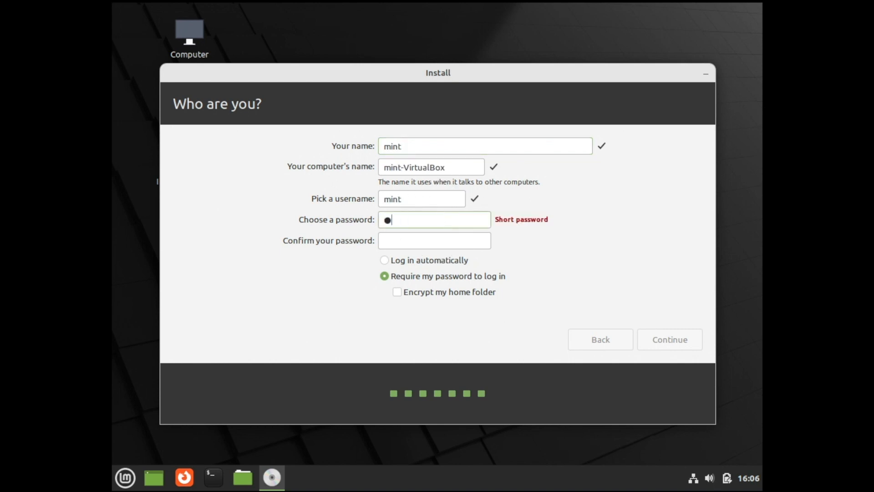
{"action": "type", "text": "abcd"}
{"action": "left_click", "coordinate": [433, 241]}
{"action": "type", "text": "abcd"}
{"action": "left_click", "coordinate": [678, 347]}
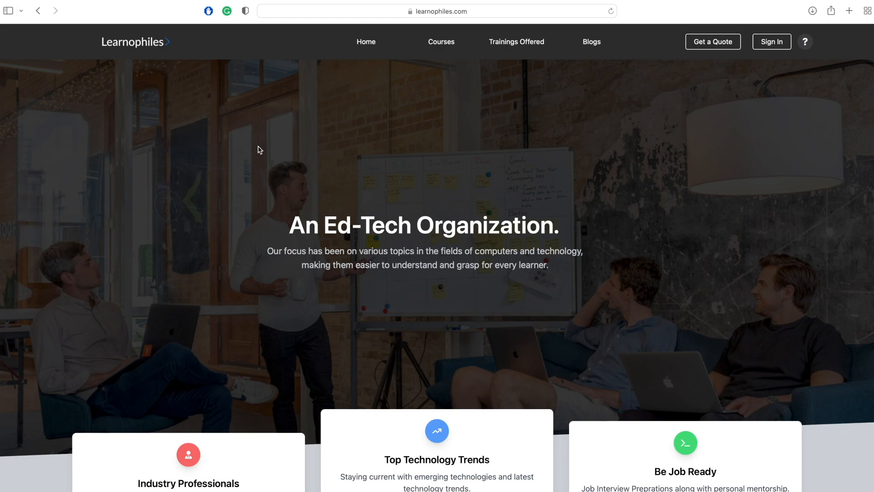
Look through the home page of learnophiles.com in the browser and its list of courses.
{"action": "scroll", "coordinate": [427, 160], "scroll_direction": "down", "scroll_amount": 10}
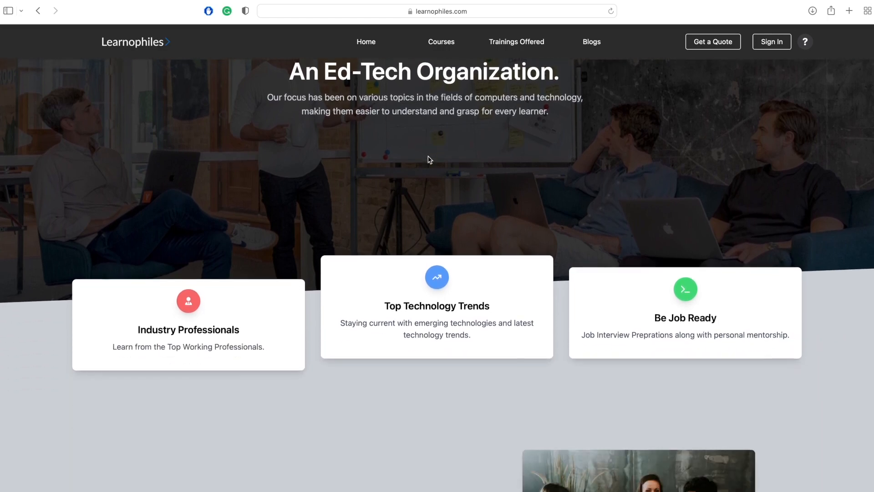
{"action": "scroll", "coordinate": [428, 160], "scroll_direction": "down", "scroll_amount": 5}
{"action": "scroll", "coordinate": [428, 160], "scroll_direction": "up", "scroll_amount": 15}
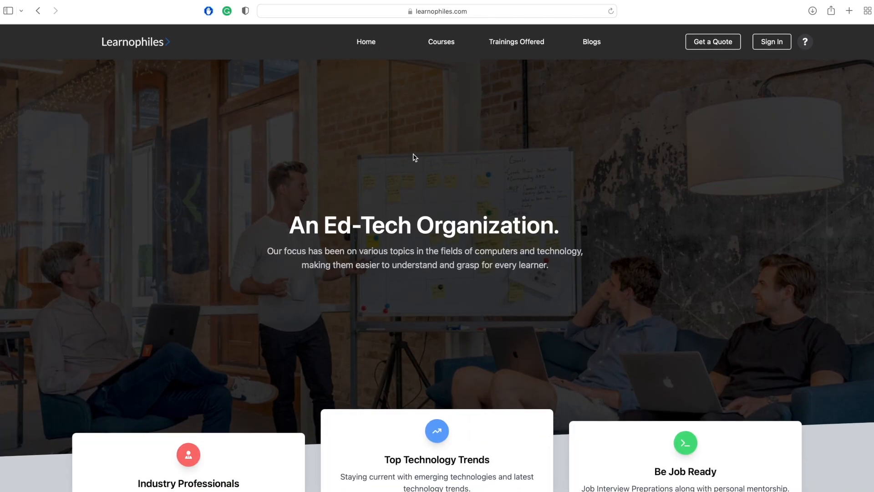
{"action": "left_click", "coordinate": [442, 49]}
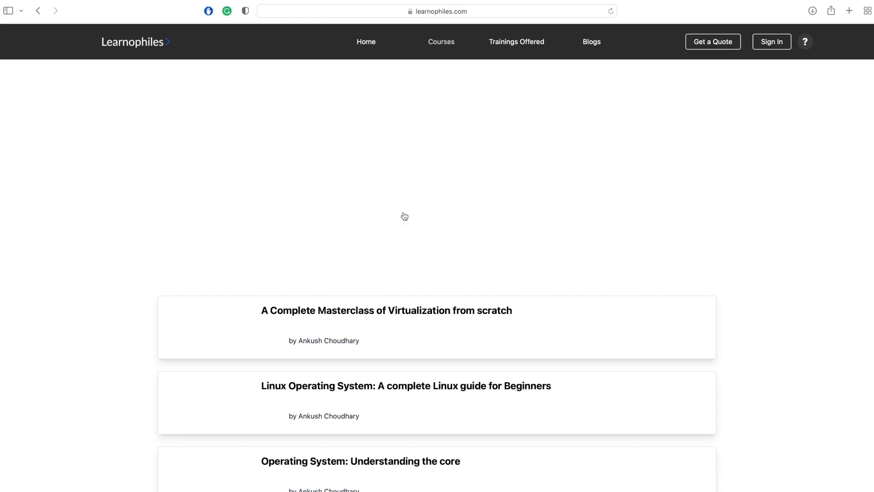
{"action": "scroll", "coordinate": [404, 216], "scroll_direction": "down", "scroll_amount": 3}
{"action": "scroll", "coordinate": [404, 215], "scroll_direction": "up", "scroll_amount": 3}
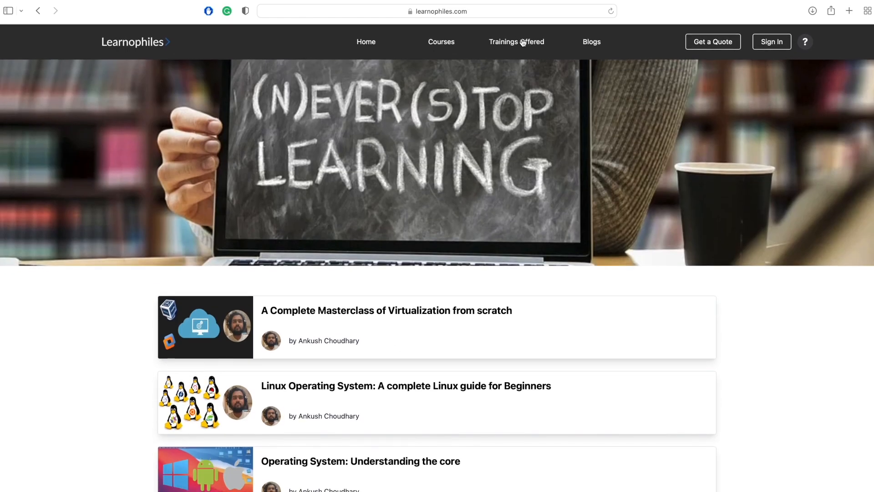
Look through the trainings offered on the Learnophiles site, including Cloud, React and Python.
{"action": "left_click", "coordinate": [522, 46]}
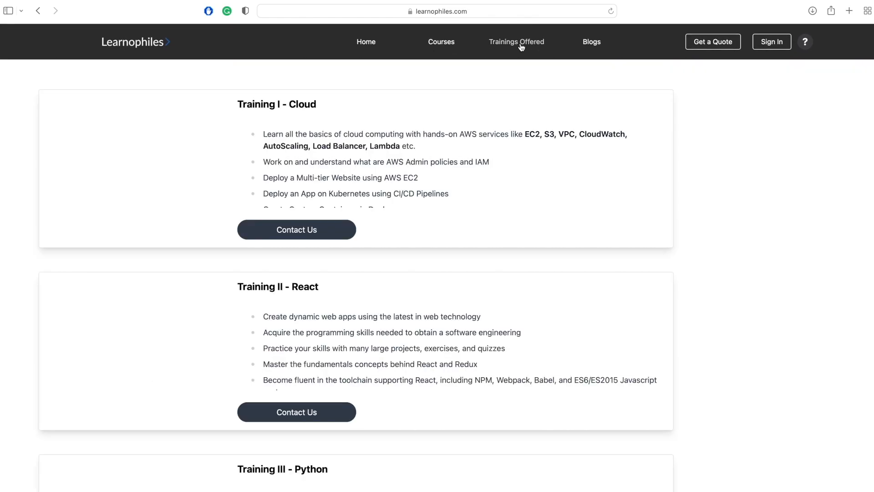
{"action": "scroll", "coordinate": [426, 210], "scroll_direction": "down", "scroll_amount": 3}
{"action": "scroll", "coordinate": [426, 210], "scroll_direction": "up", "scroll_amount": 2}
{"action": "scroll", "coordinate": [427, 210], "scroll_direction": "down", "scroll_amount": 3}
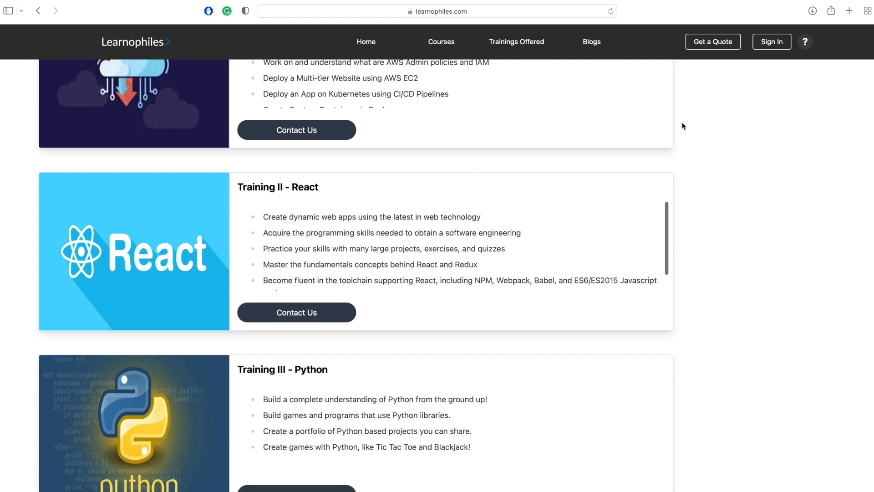
{"action": "scroll", "coordinate": [682, 124], "scroll_direction": "up", "scroll_amount": 4}
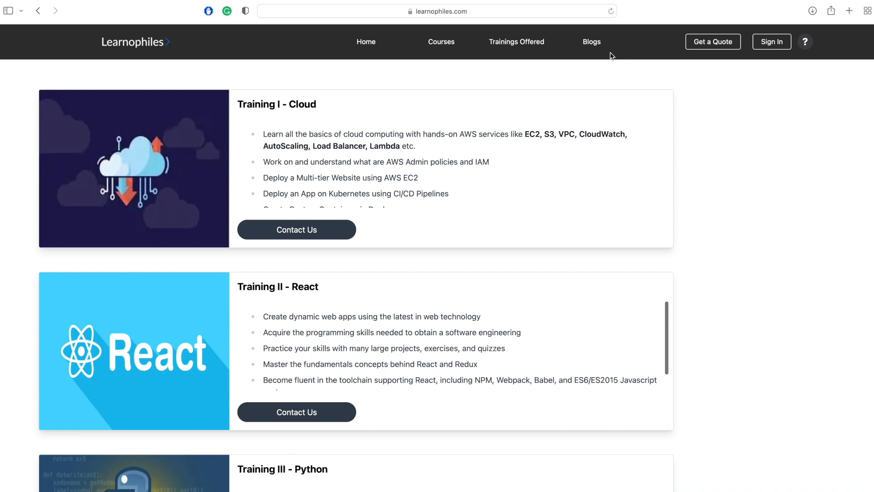
Look through the site's blogs, open the "Why Linux?" article and return to the blog overview.
{"action": "left_click", "coordinate": [592, 42]}
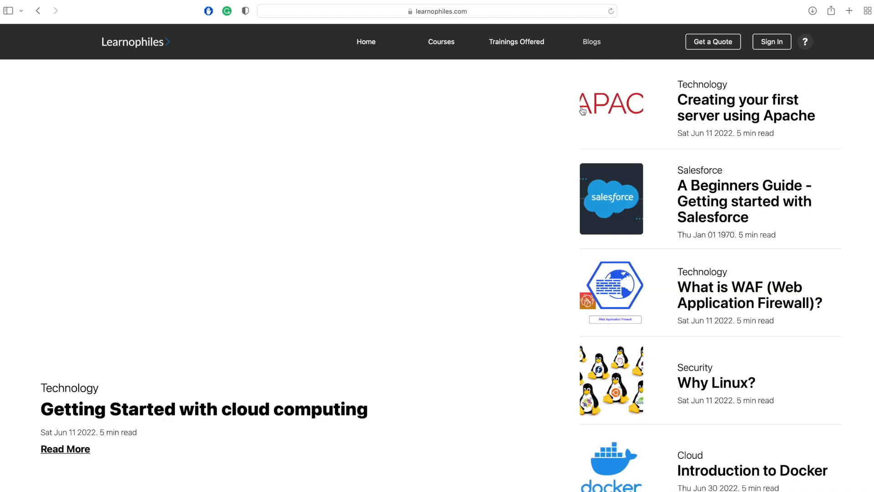
{"action": "scroll", "coordinate": [686, 357], "scroll_direction": "down", "scroll_amount": 3}
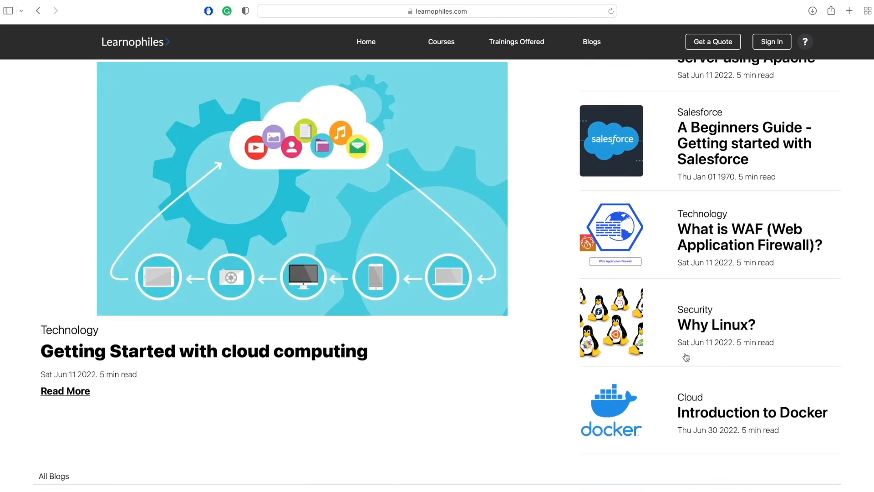
{"action": "left_click", "coordinate": [707, 331]}
{"action": "scroll", "coordinate": [707, 329], "scroll_direction": "left", "scroll_amount": 5}
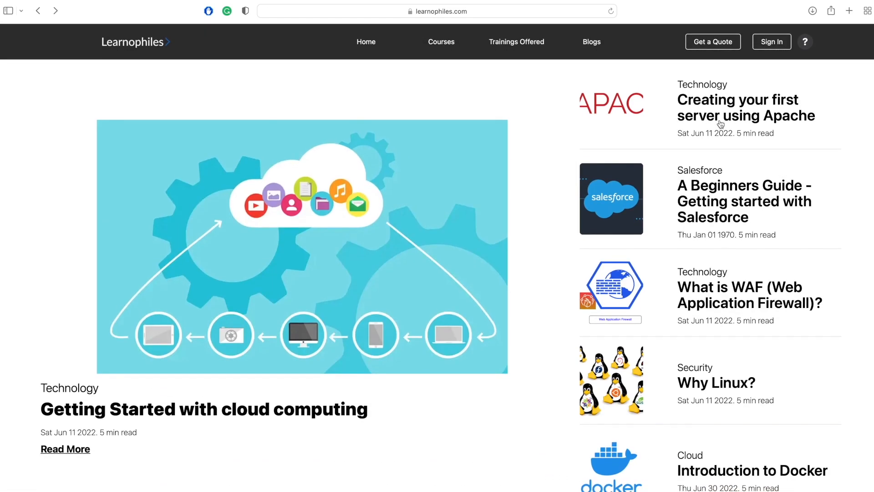
Open the blog article "Creating your first server using Apache" and read through its installation, firewall and page setup instructions.
{"action": "left_click", "coordinate": [721, 124]}
{"action": "scroll", "coordinate": [585, 284], "scroll_direction": "down", "scroll_amount": 10}
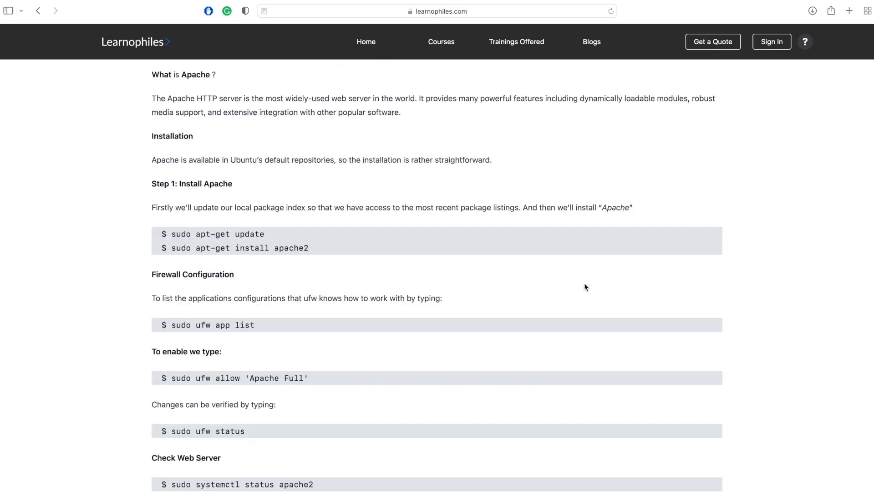
{"action": "scroll", "coordinate": [585, 285], "scroll_direction": "down", "scroll_amount": 10}
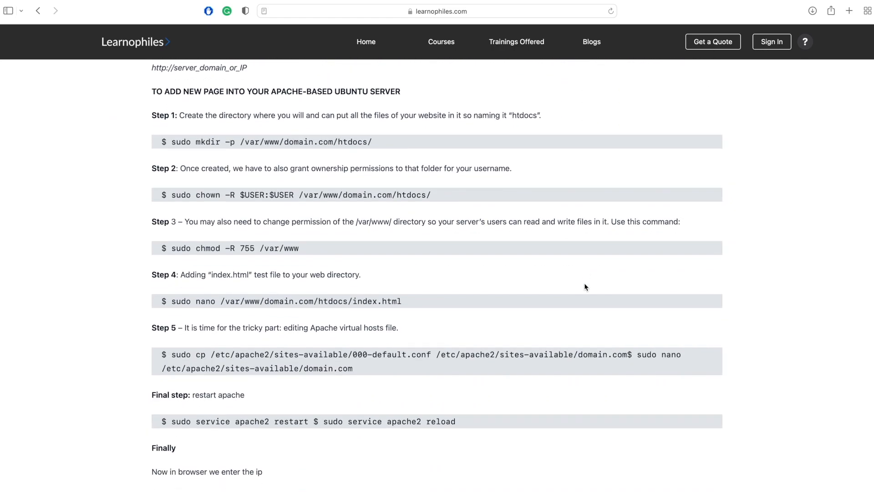
{"action": "scroll", "coordinate": [585, 286], "scroll_direction": "down", "scroll_amount": 6}
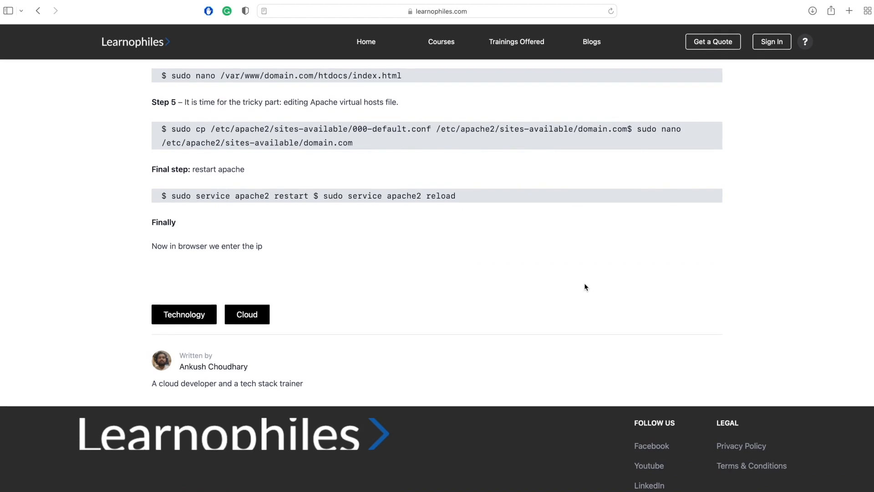
{"action": "scroll", "coordinate": [585, 286], "scroll_direction": "up", "scroll_amount": 12}
{"action": "scroll", "coordinate": [585, 286], "scroll_direction": "up", "scroll_amount": 15}
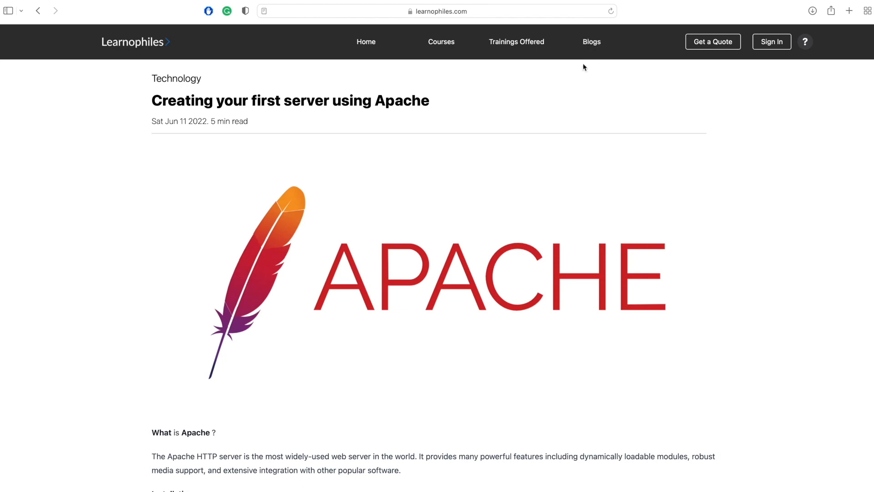
{"action": "scroll", "coordinate": [546, 176], "scroll_direction": "down", "scroll_amount": 5}
{"action": "scroll", "coordinate": [546, 175], "scroll_direction": "down", "scroll_amount": 8}
{"action": "scroll", "coordinate": [546, 175], "scroll_direction": "up", "scroll_amount": 12}
{"action": "scroll", "coordinate": [546, 175], "scroll_direction": "down", "scroll_amount": 1}
Return to the Learnophiles home page and look through its vision, principles and "What will you gain?" sections.
{"action": "left_click", "coordinate": [369, 46]}
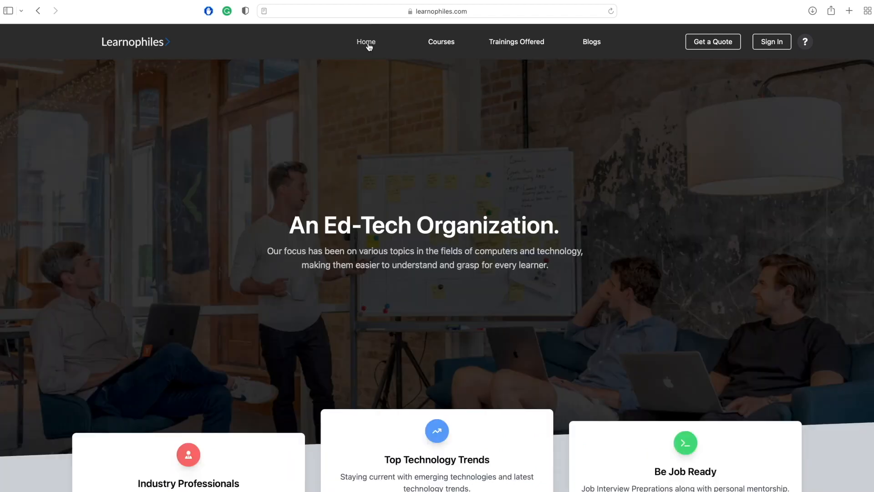
{"action": "scroll", "coordinate": [388, 248], "scroll_direction": "down", "scroll_amount": 10}
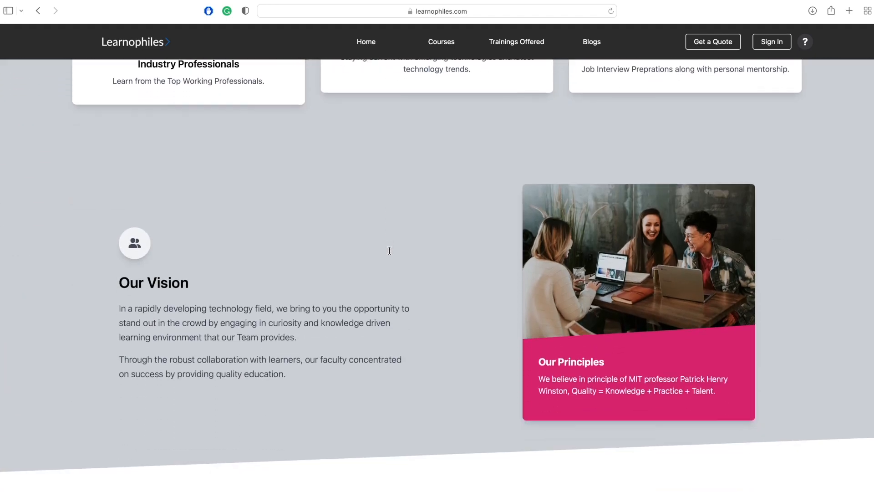
{"action": "scroll", "coordinate": [389, 250], "scroll_direction": "down", "scroll_amount": 8}
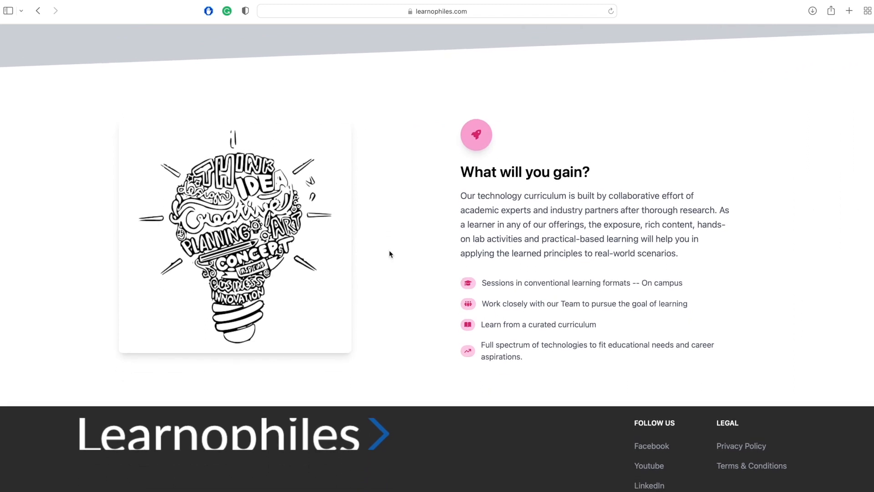